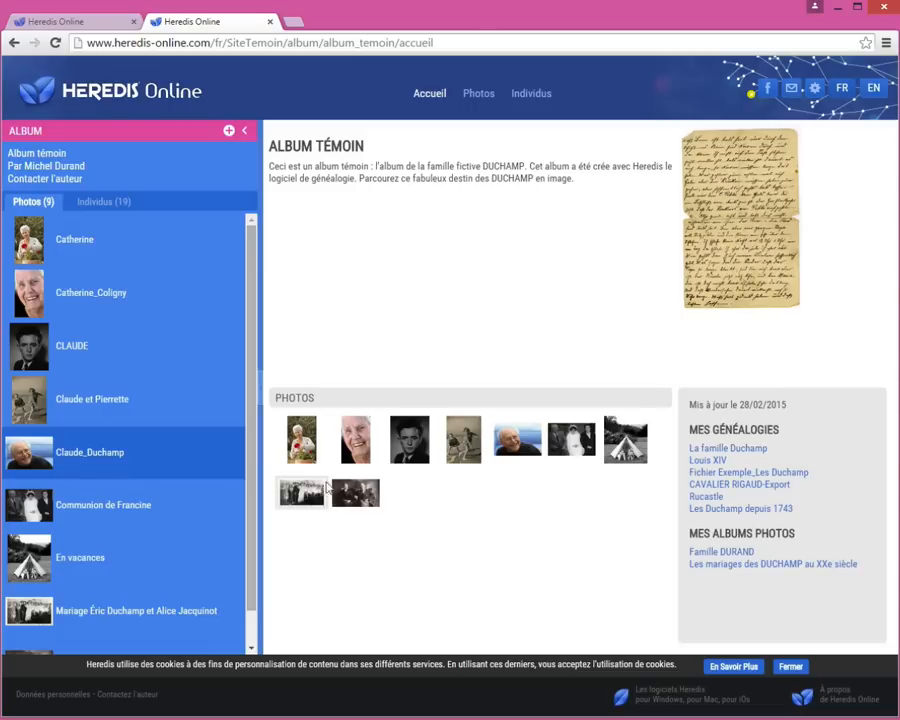
Open the 1977 wedding photo from the album's Photos section to see its tagged people.
click(296, 493)
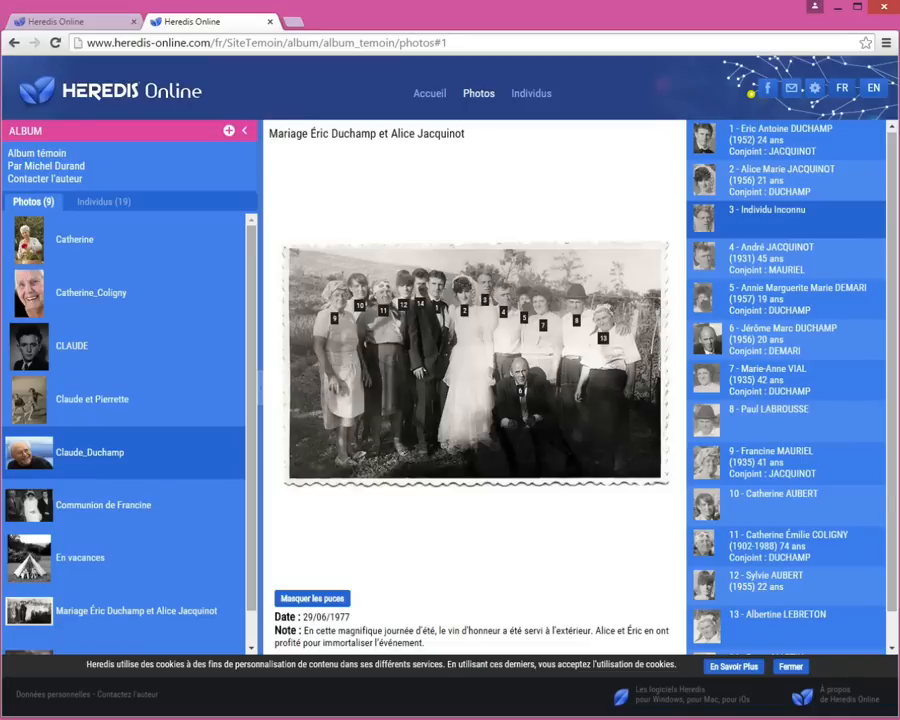
drag(313, 617, 381, 622)
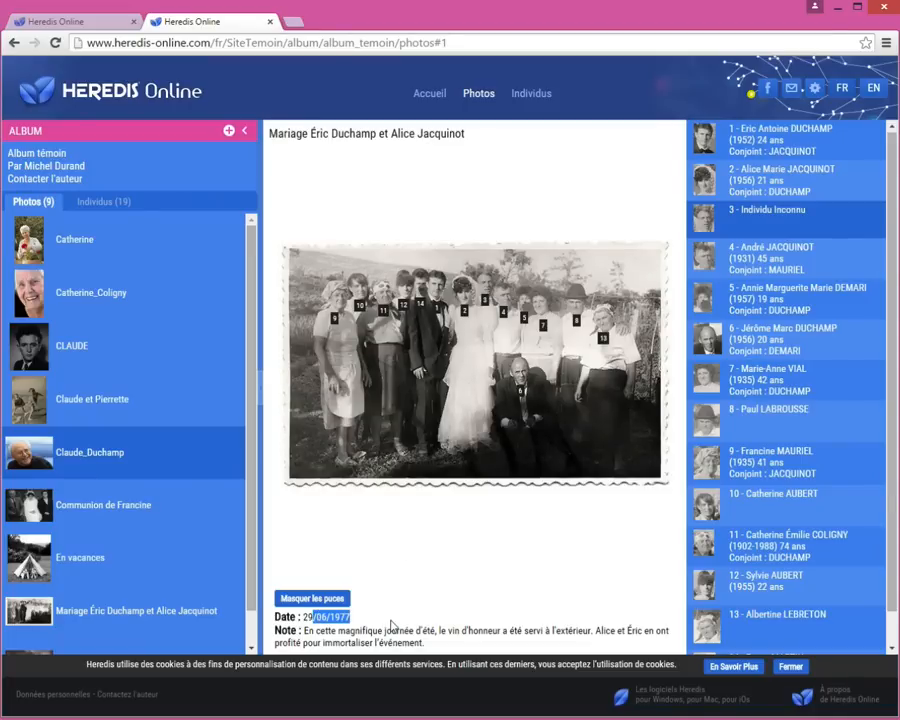
drag(316, 631, 488, 642)
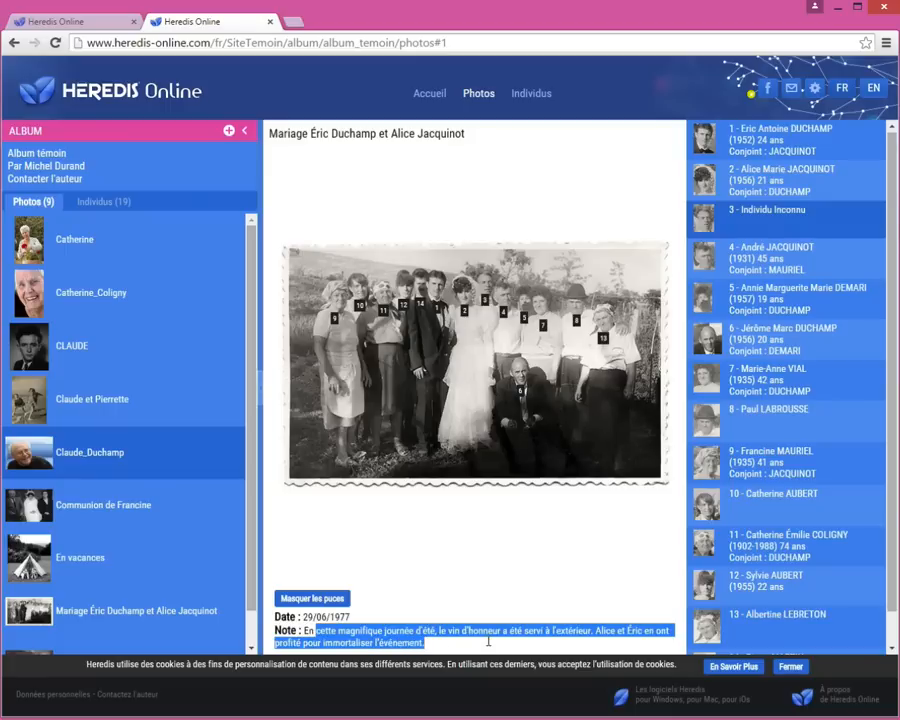
click(496, 587)
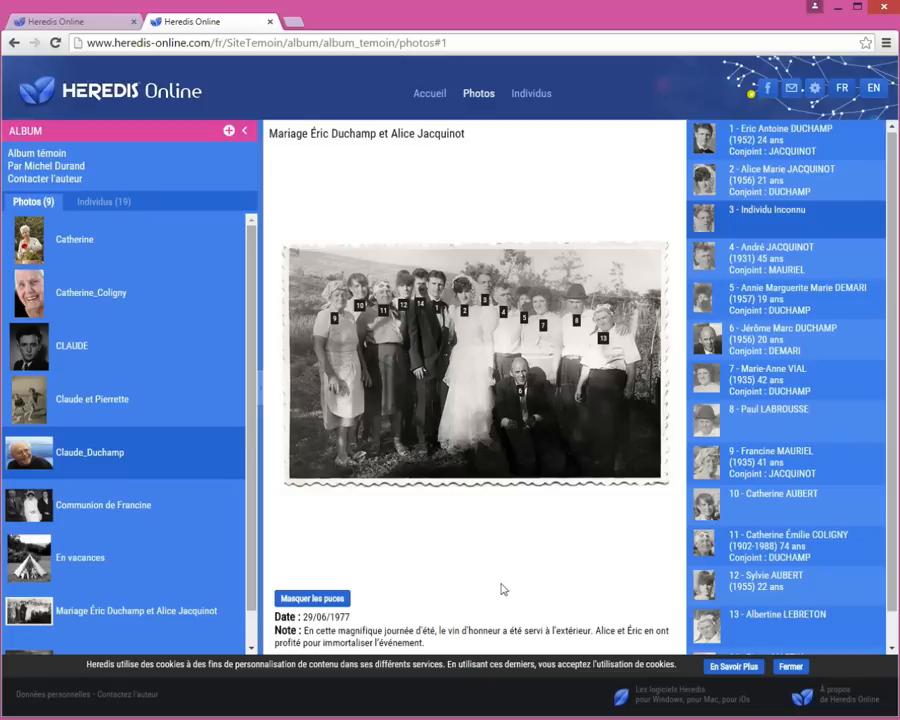
click(40, 180)
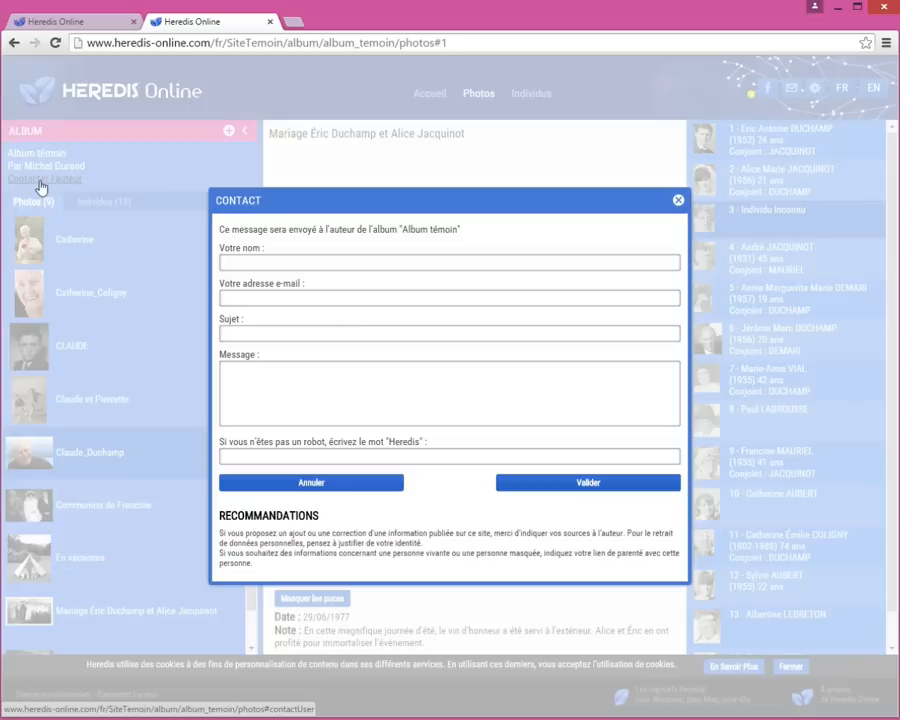
click(679, 201)
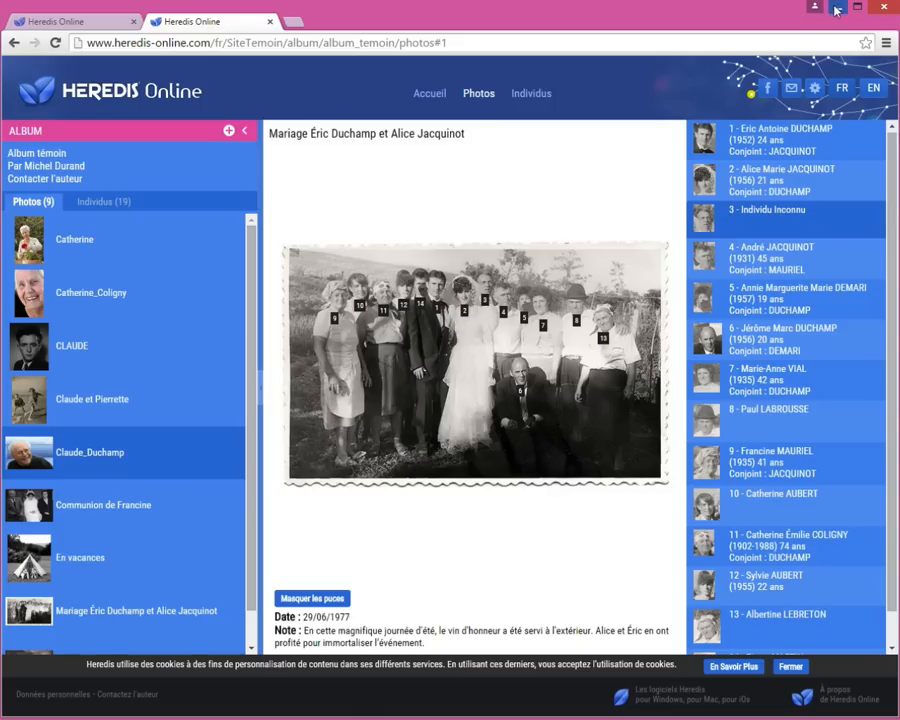
click(837, 8)
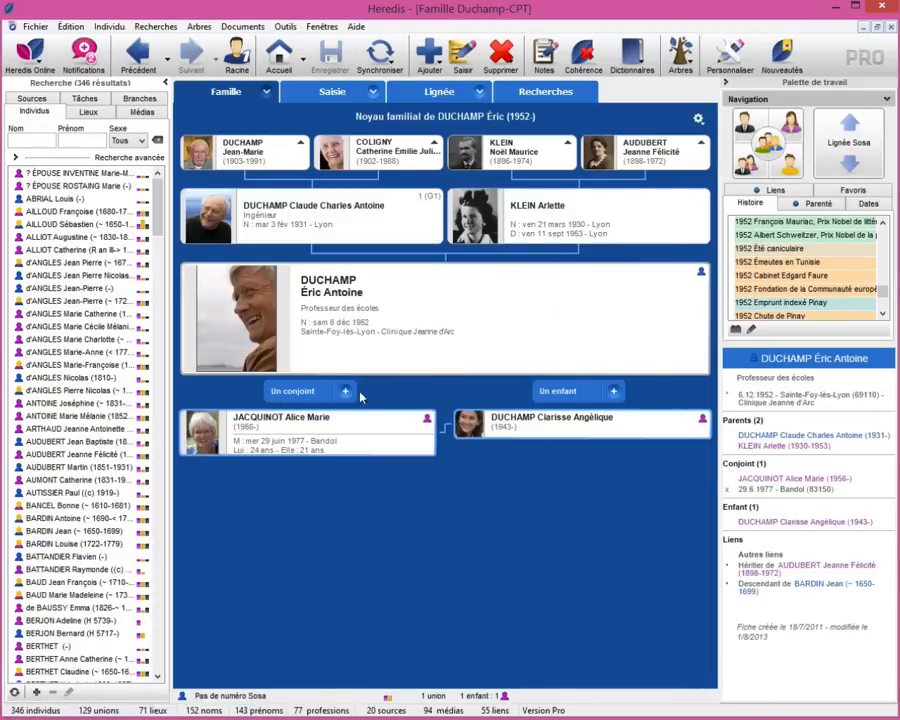
double_click(240, 310)
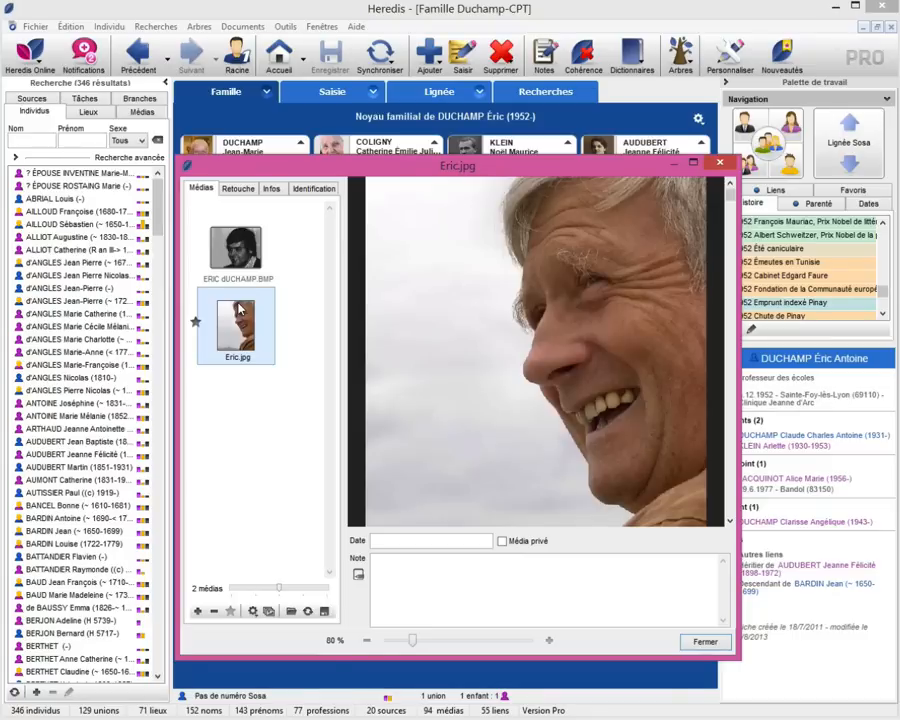
click(268, 611)
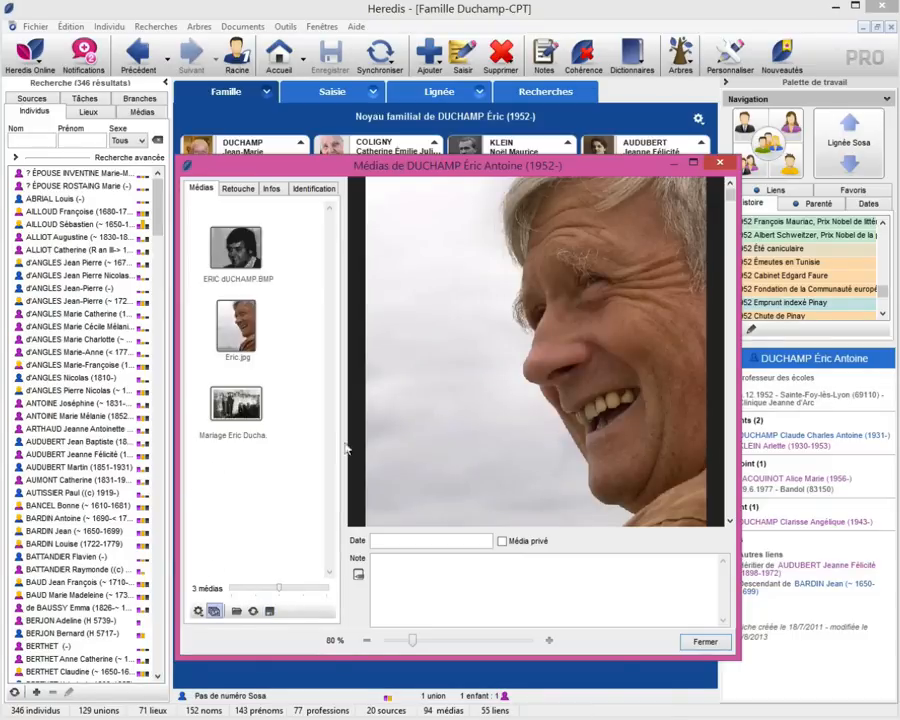
click(320, 192)
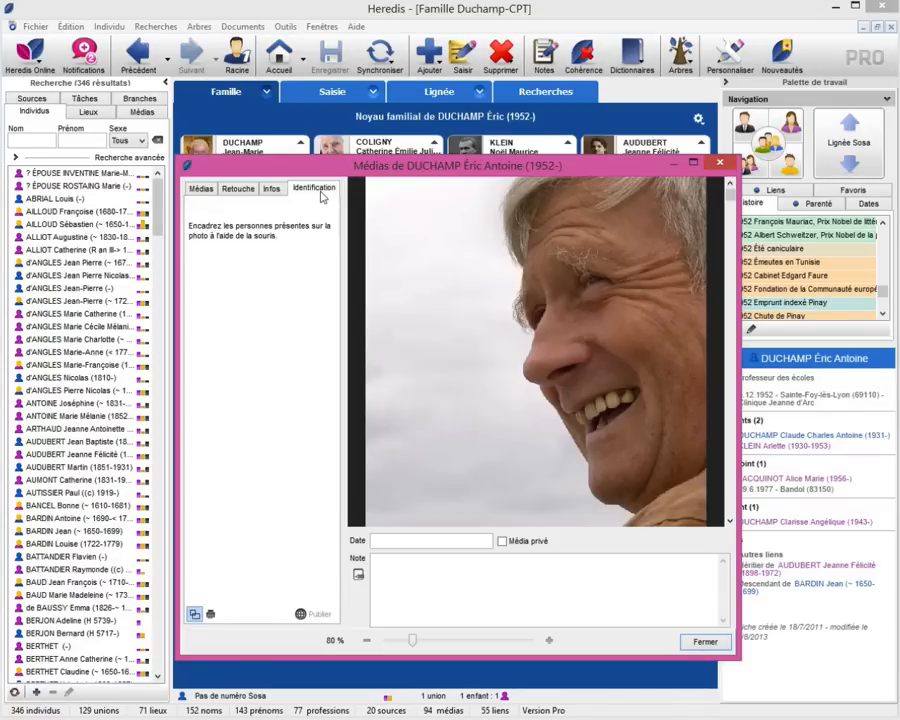
click(200, 189)
click(248, 416)
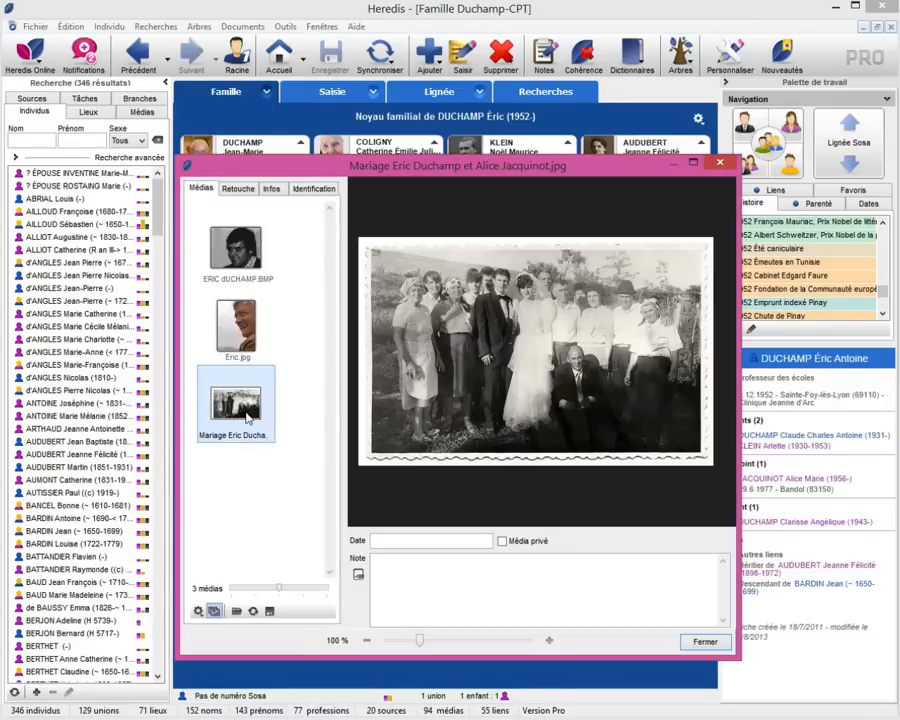
Date the wedding photo 26 juin 1977, add the outdoor vin d'honneur note, and tick Média privé.
click(313, 188)
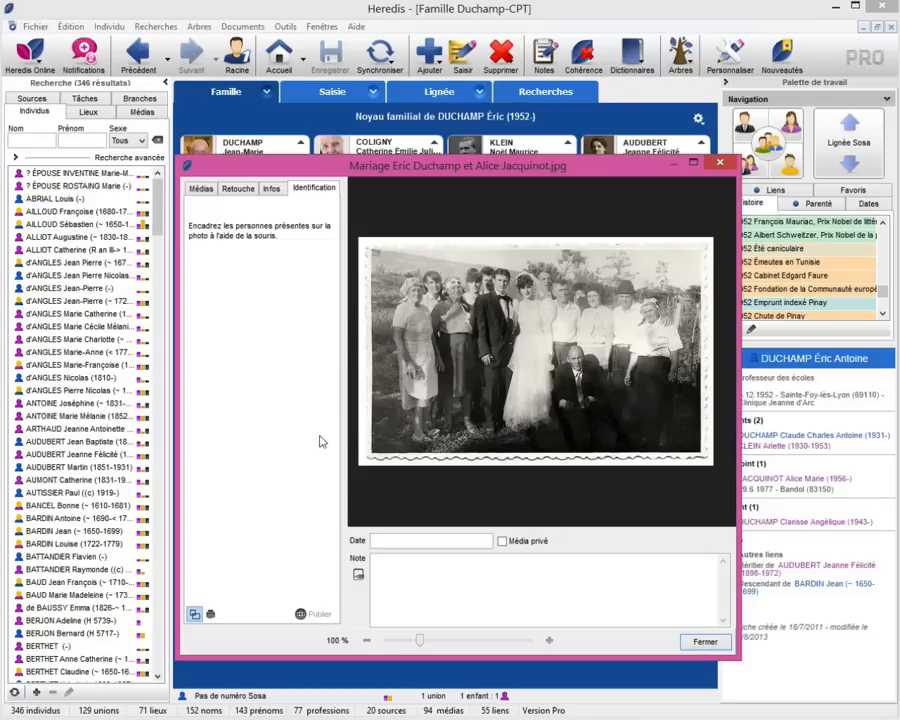
click(422, 541)
text(26 ju)
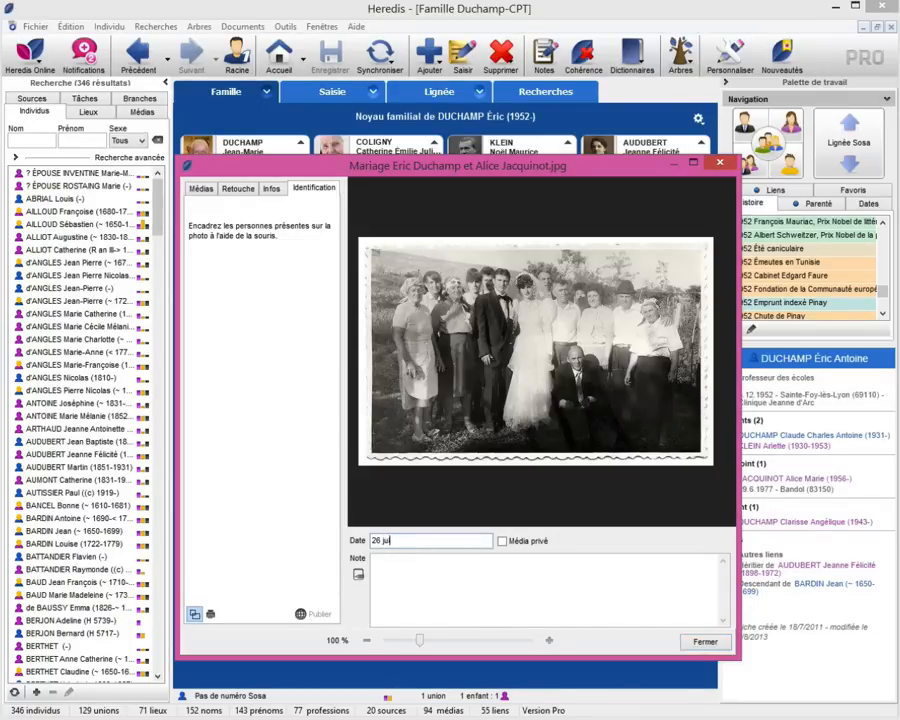
text(in 1977)
click(393, 573)
text(En cette magnifique journée d'été, le vin d'honneur a été servi à l'extérieur. Alice et Eric en ont profité pour immortaliser l'évé)
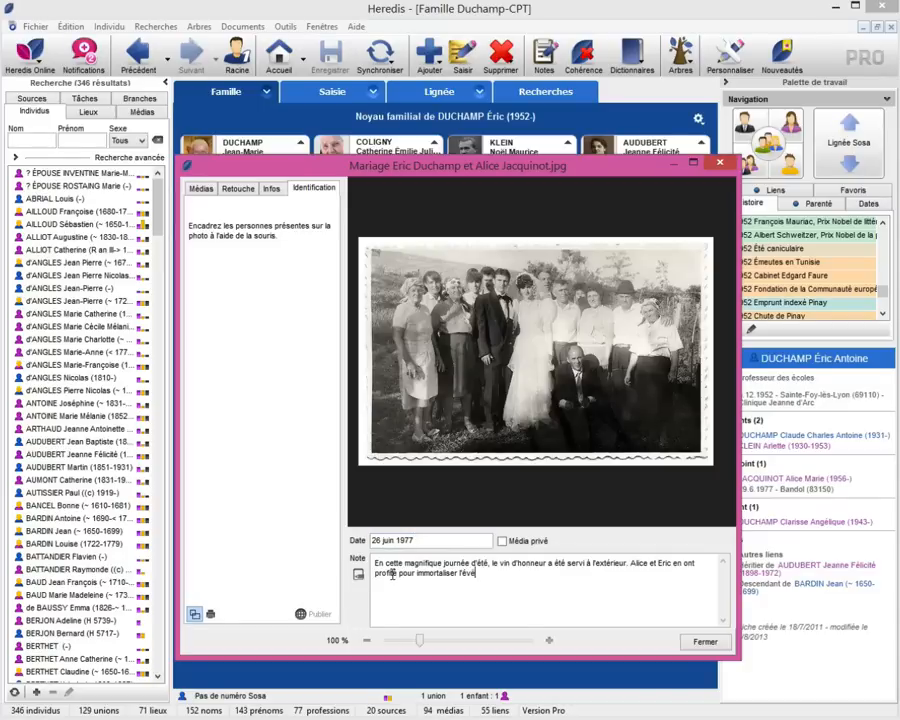
text(nement.)
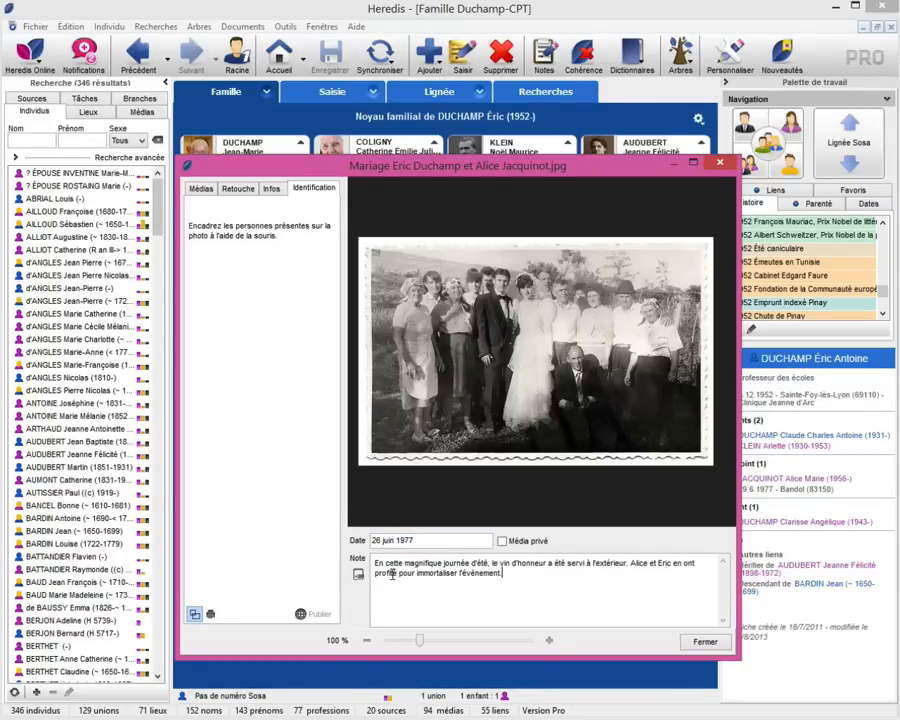
click(503, 542)
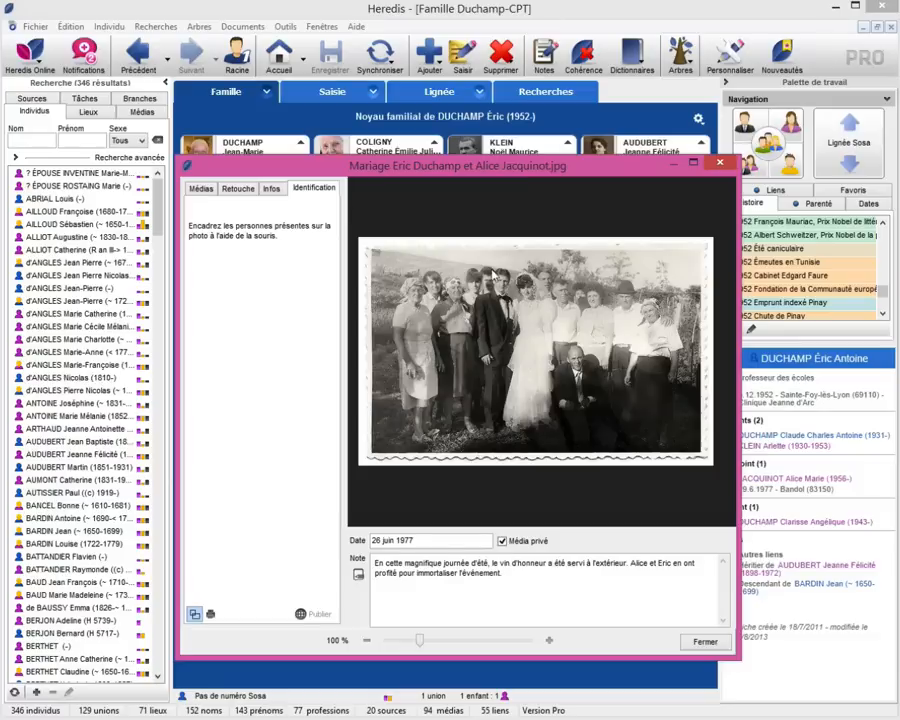
drag(485, 268, 514, 300)
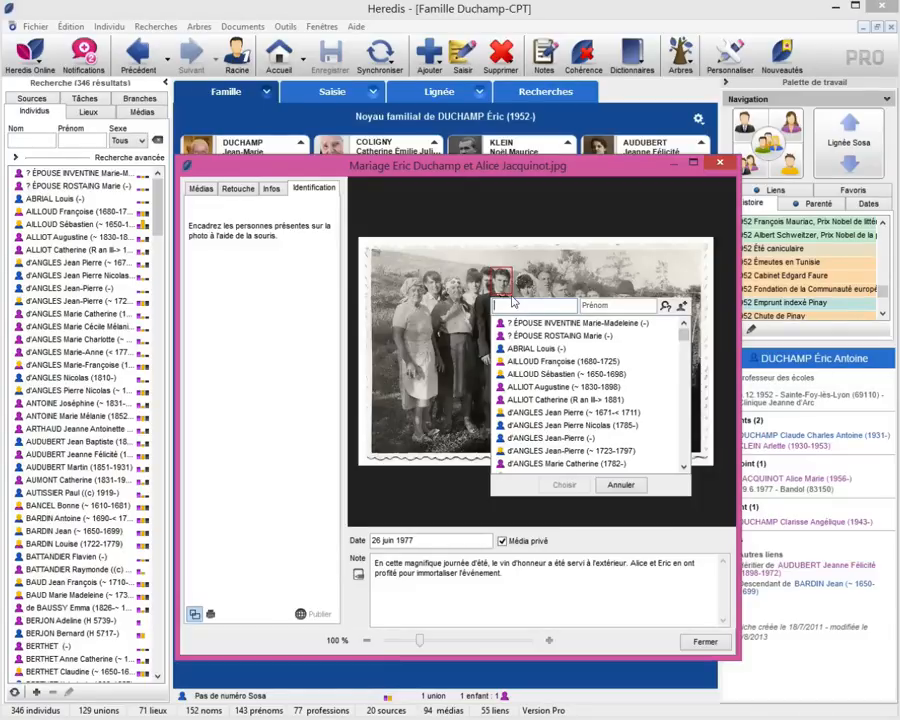
text(duch)
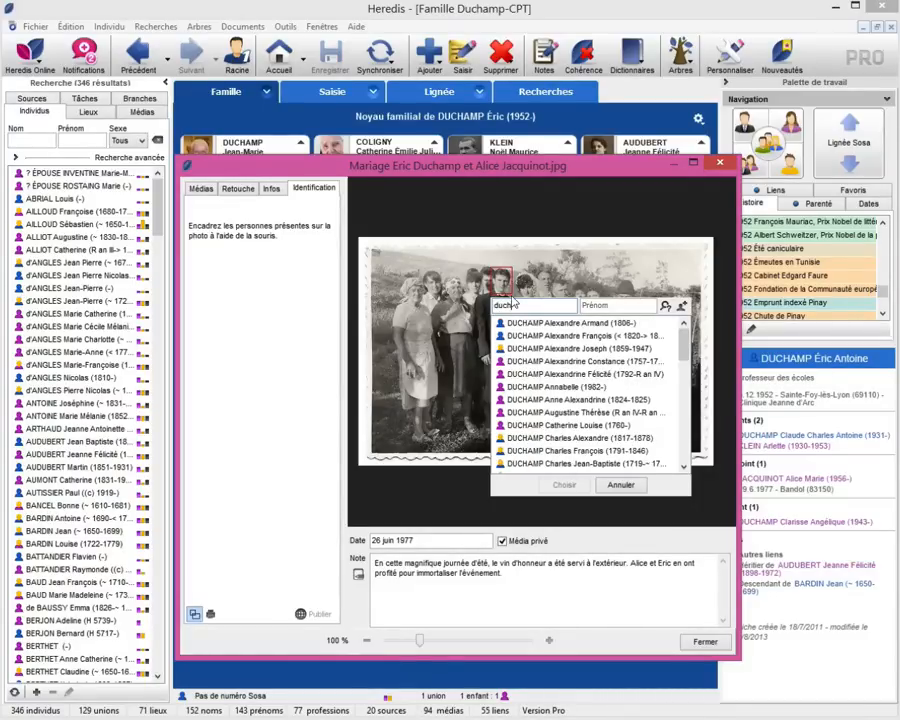
text(amp)
key(Tab)
text(er)
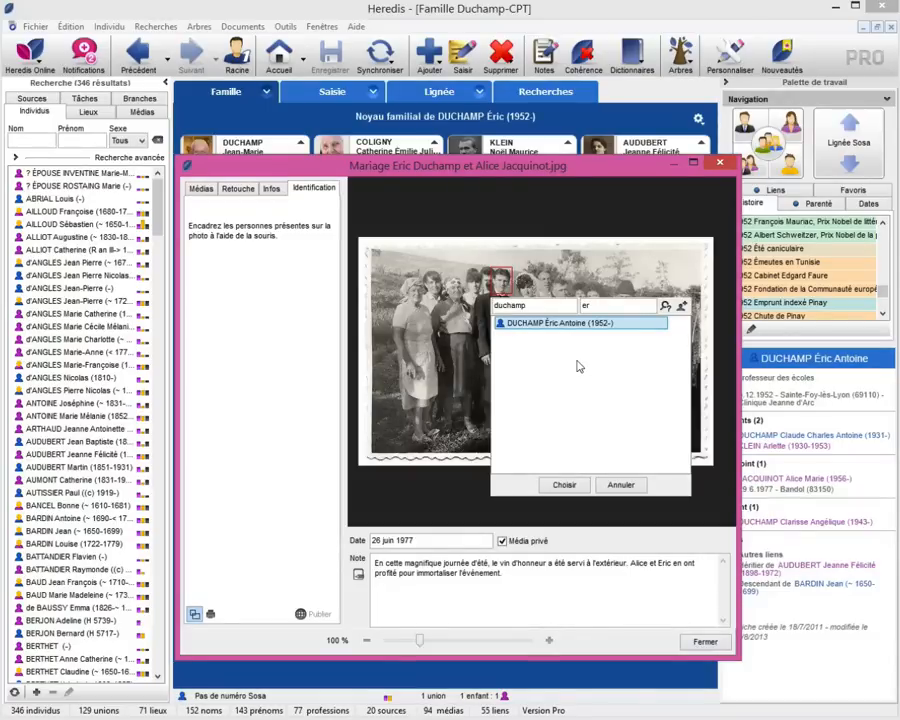
click(565, 485)
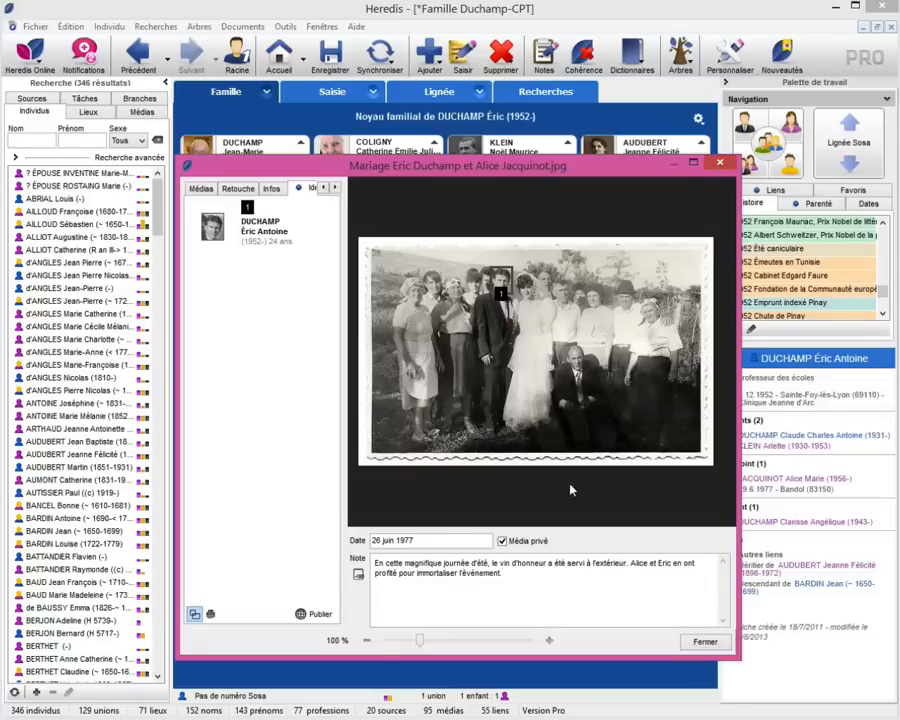
click(502, 290)
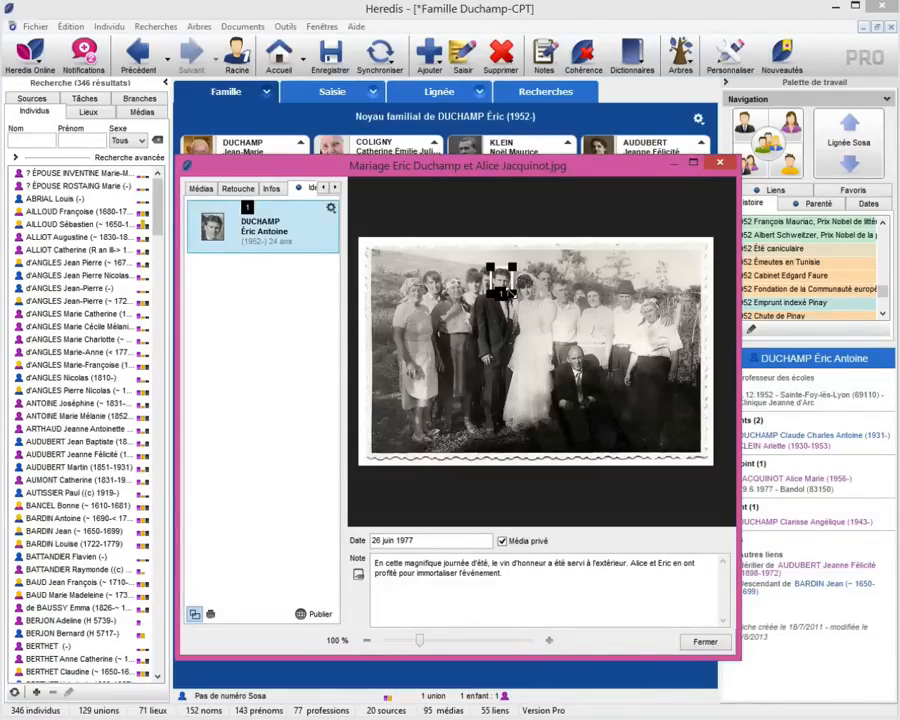
click(537, 323)
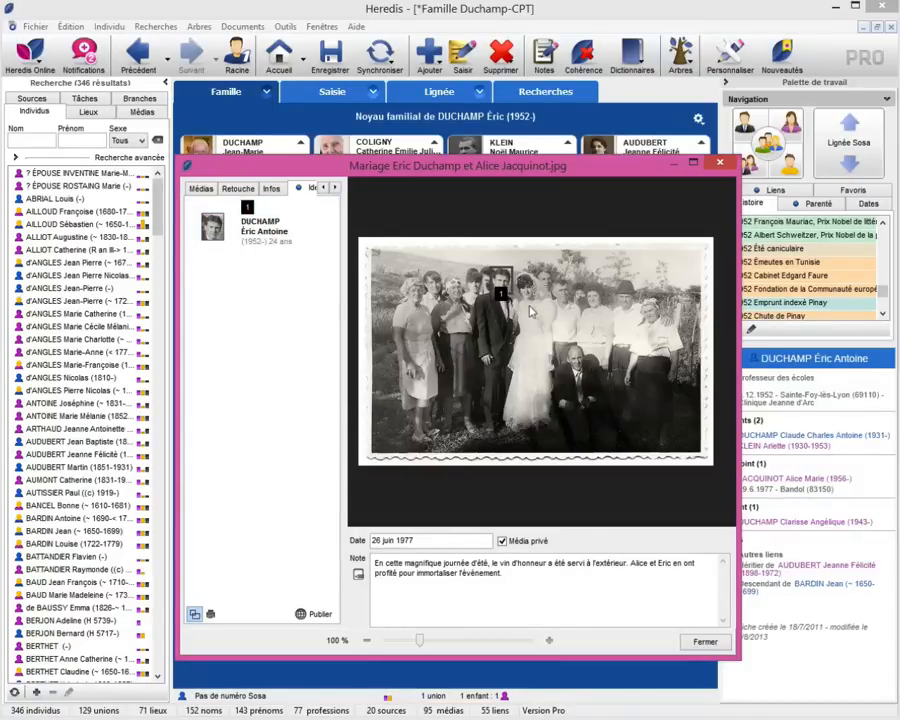
click(501, 293)
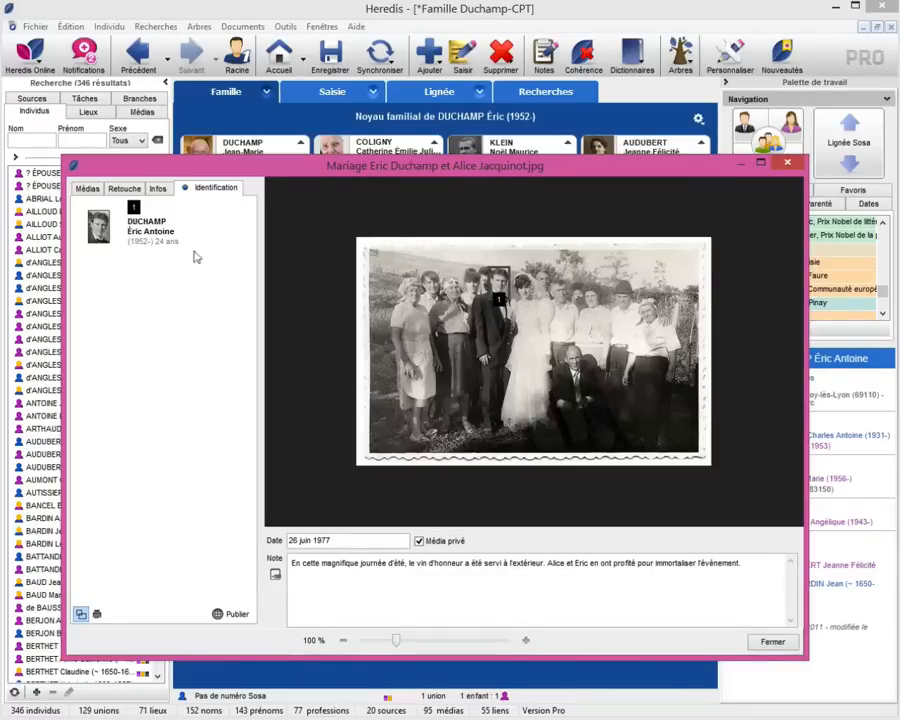
click(152, 231)
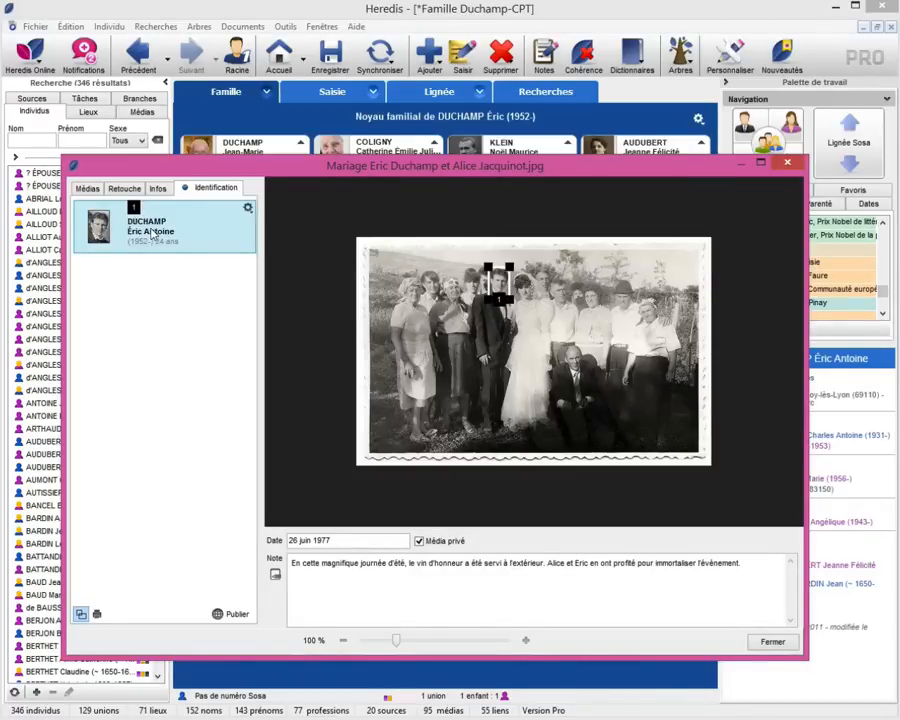
click(248, 210)
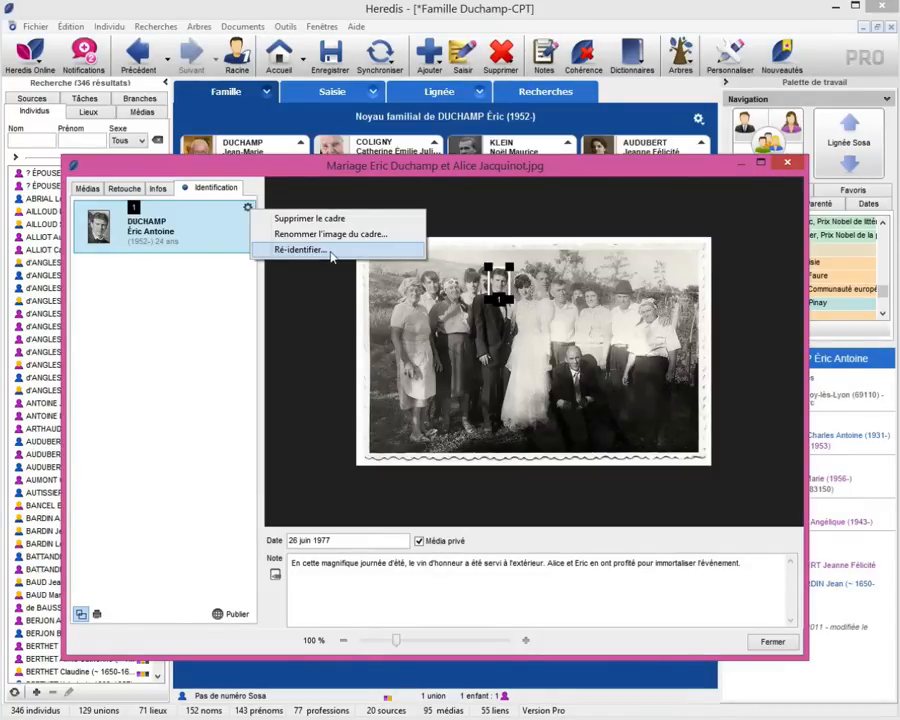
click(194, 317)
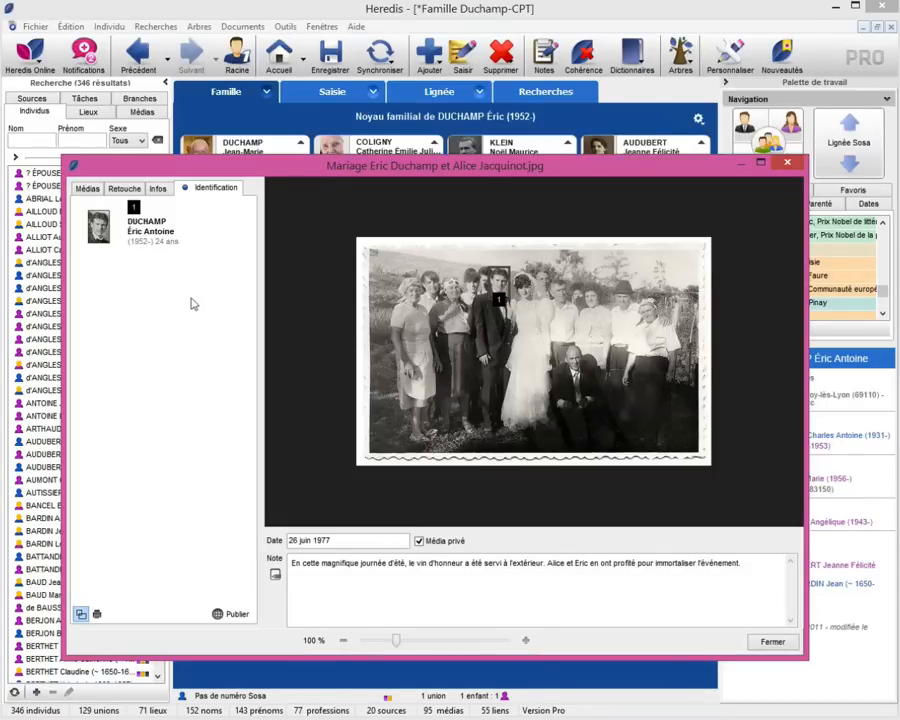
click(88, 188)
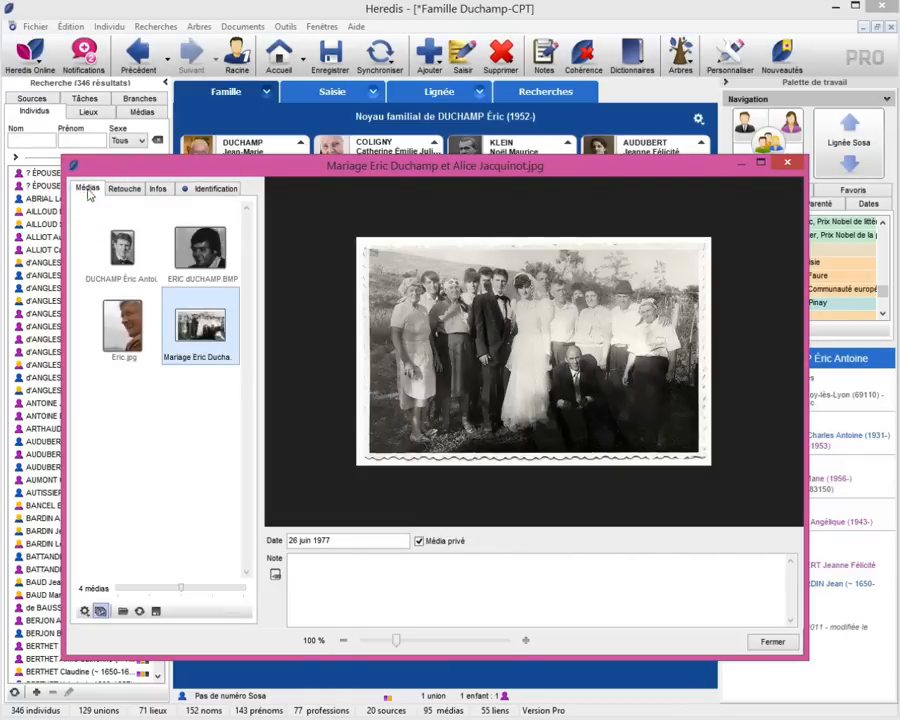
click(215, 188)
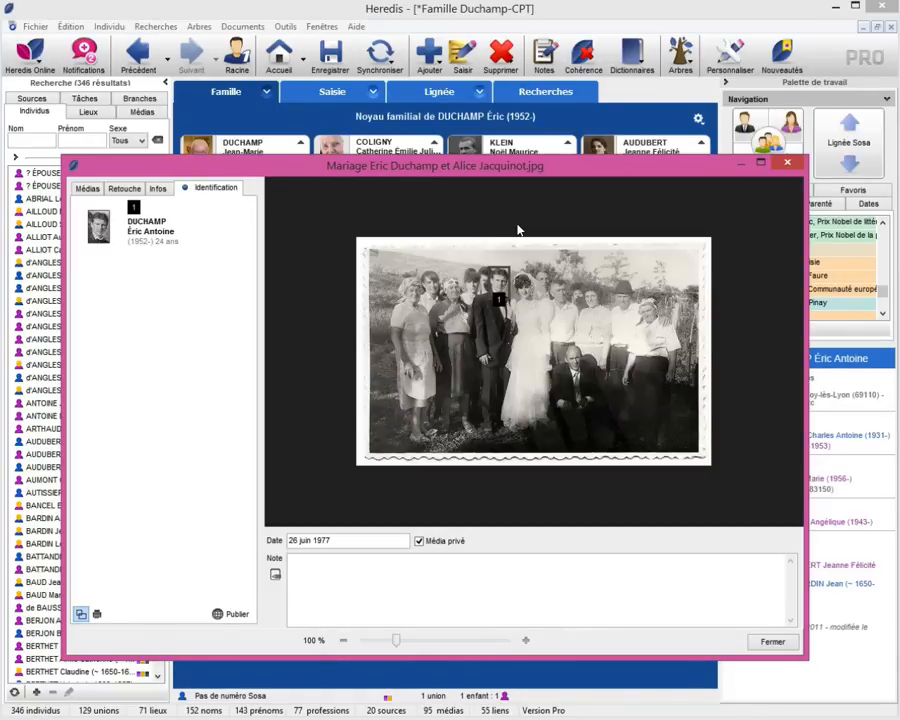
drag(478, 262, 497, 298)
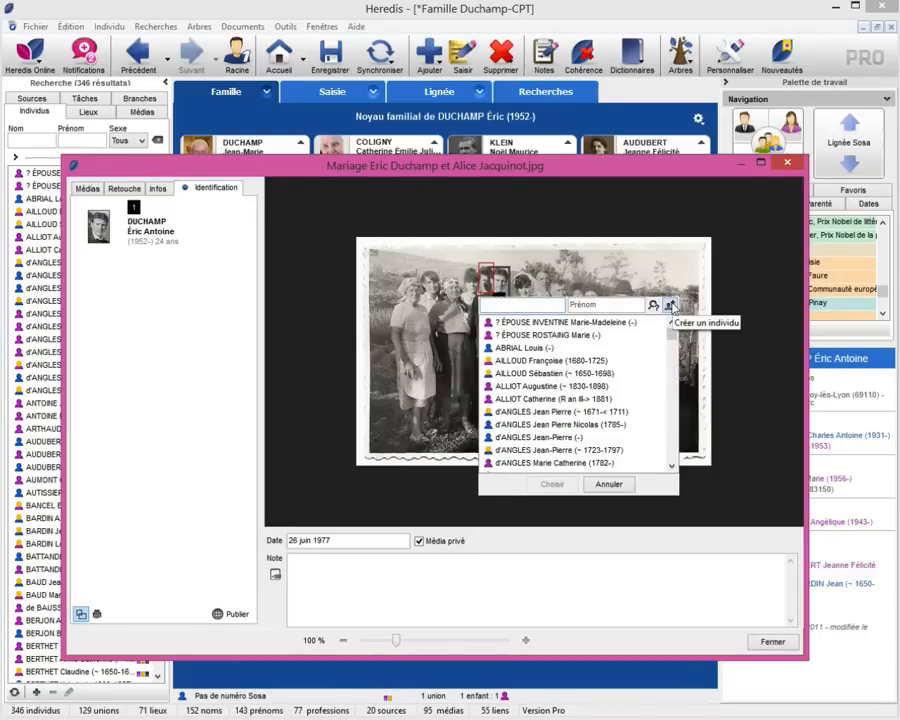
click(670, 305)
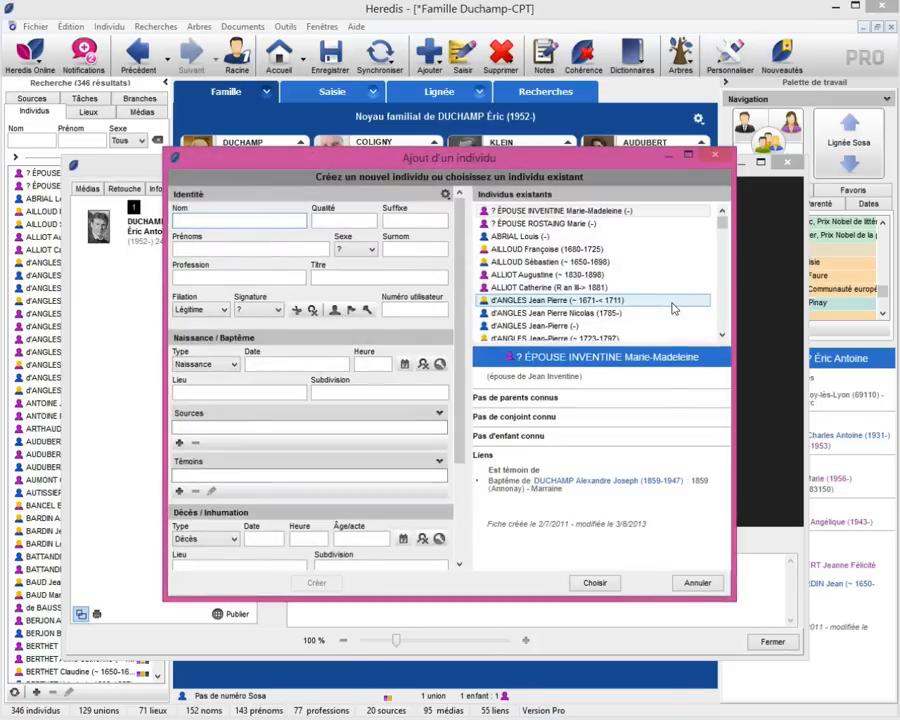
text(Mart)
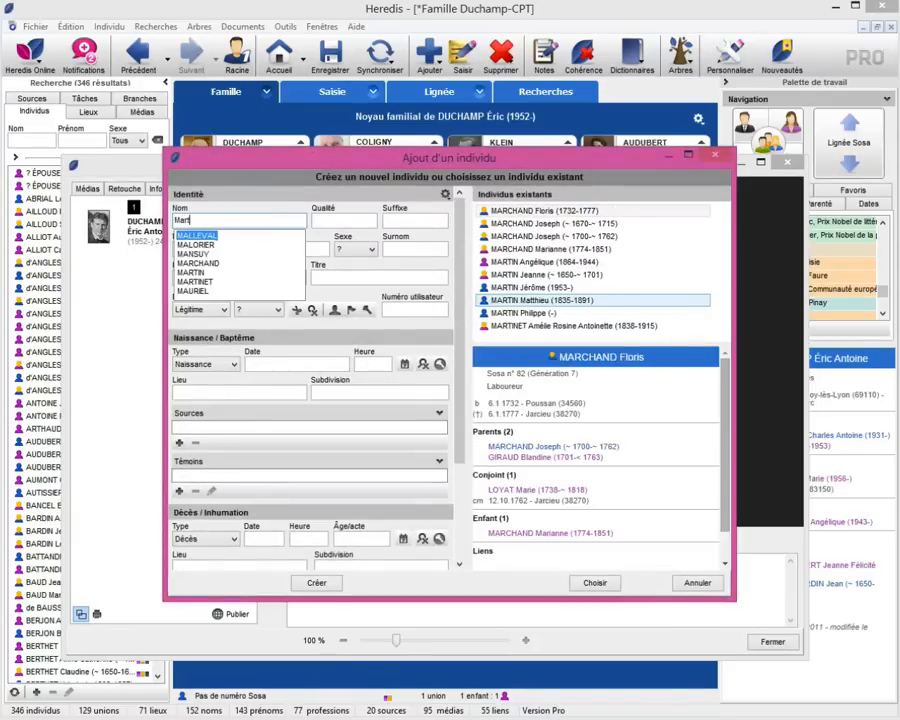
text(in)
key(Tab)
text(Pierre)
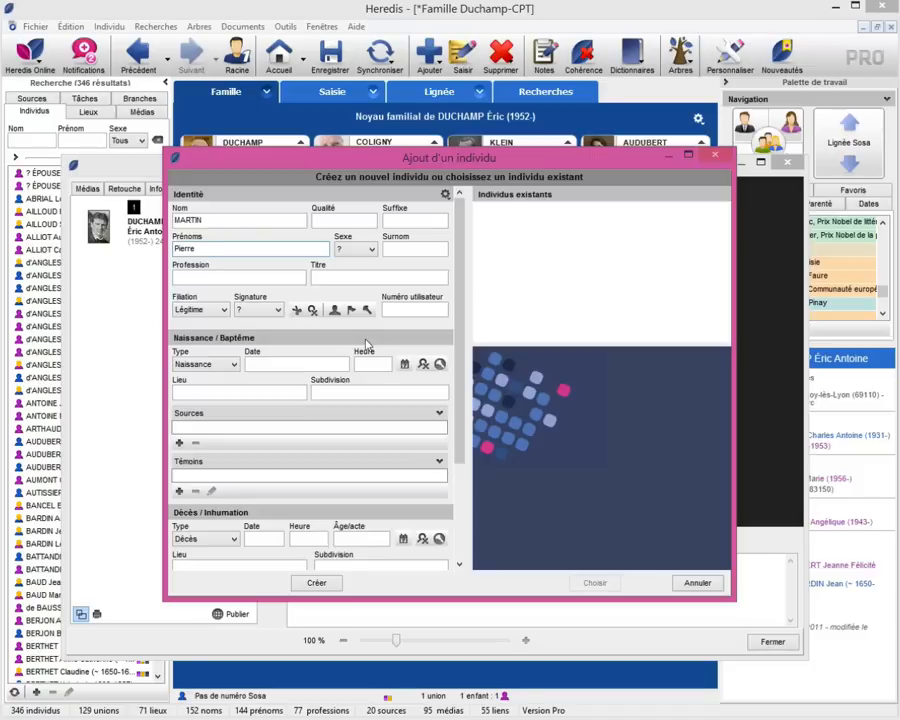
click(317, 584)
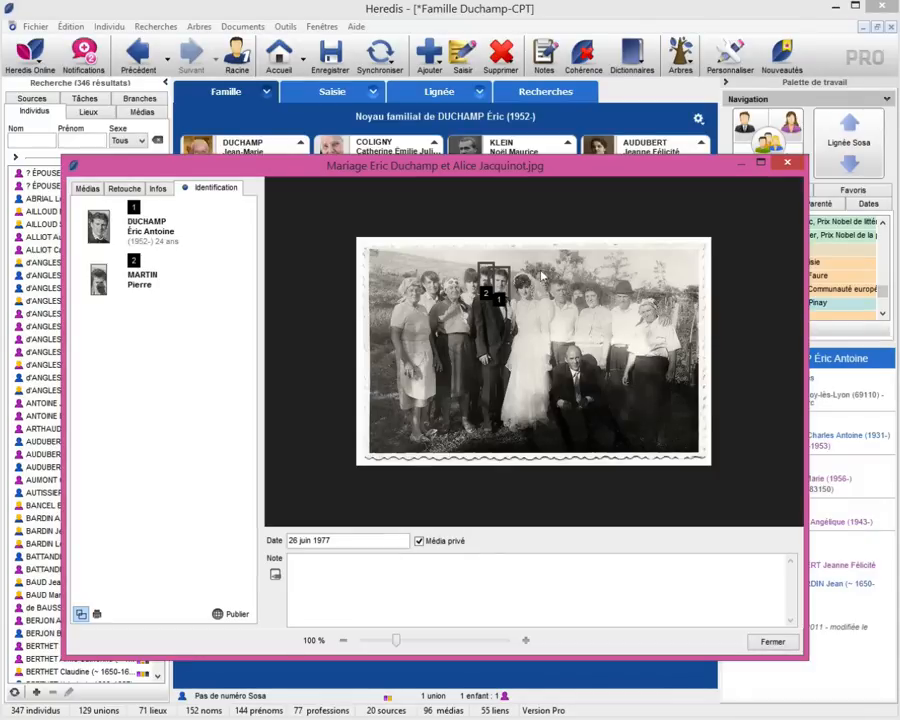
Frame another face as person 3 without choosing anyone in the person picker.
drag(534, 268, 550, 298)
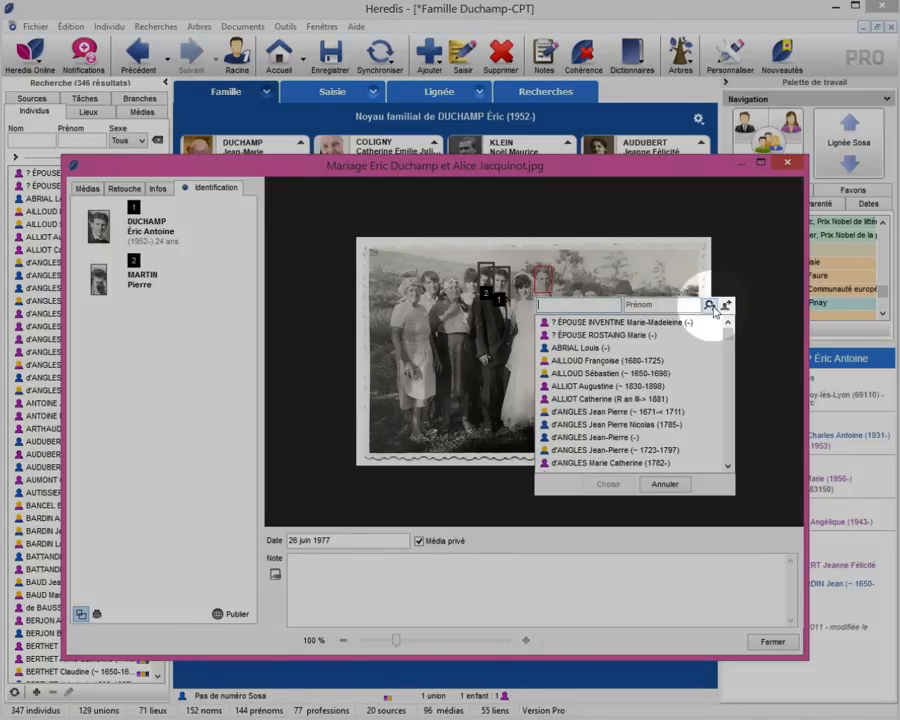
click(712, 306)
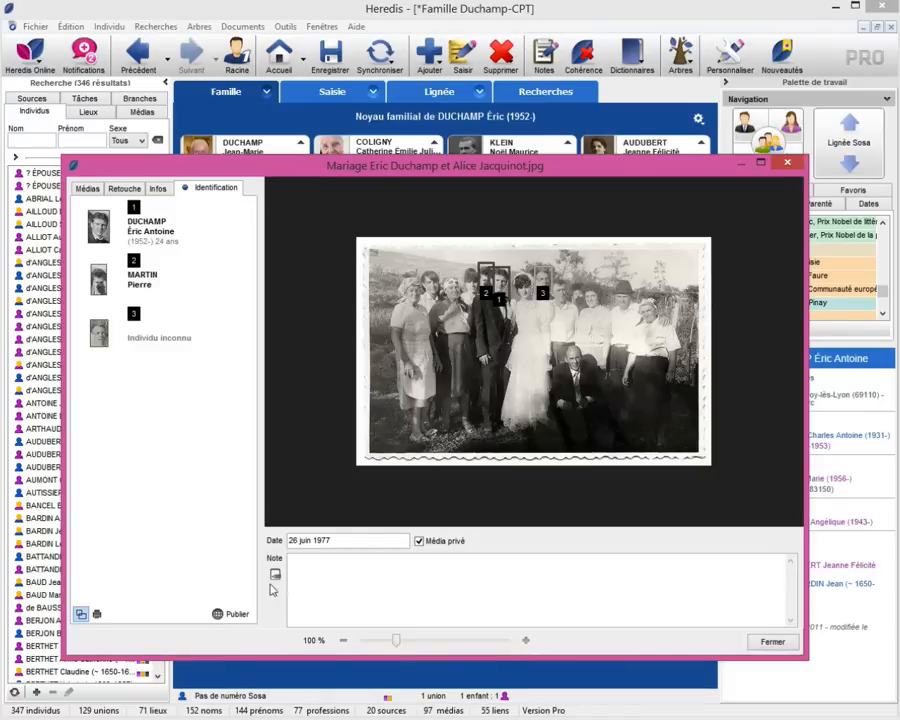
Publish the tagged wedding photo from the identification panel with Publier.
click(220, 615)
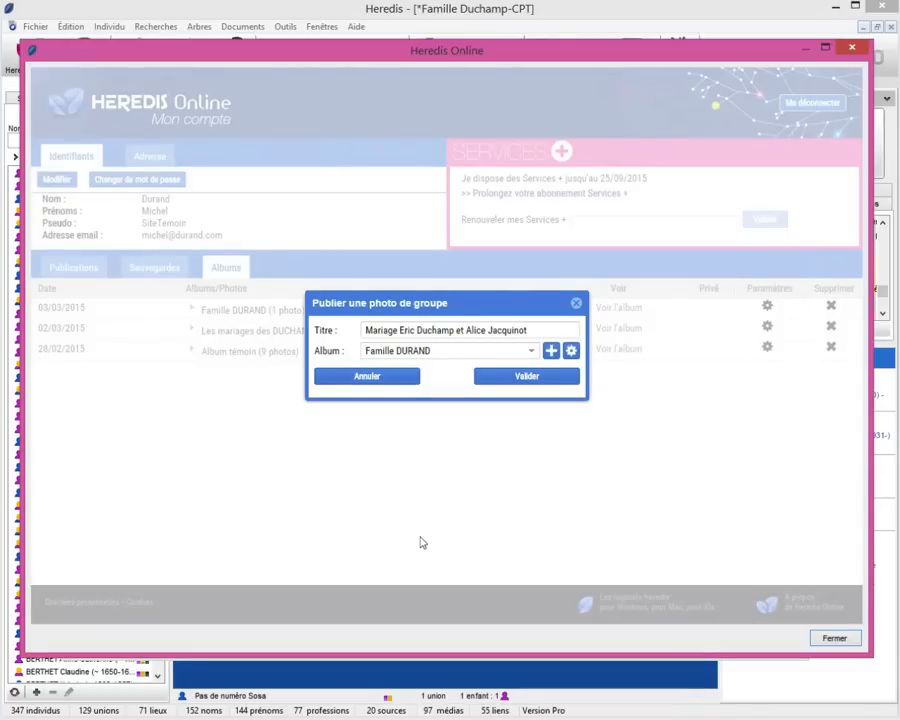
Log in to Heredis Online by entering the account username and password.
click(490, 378)
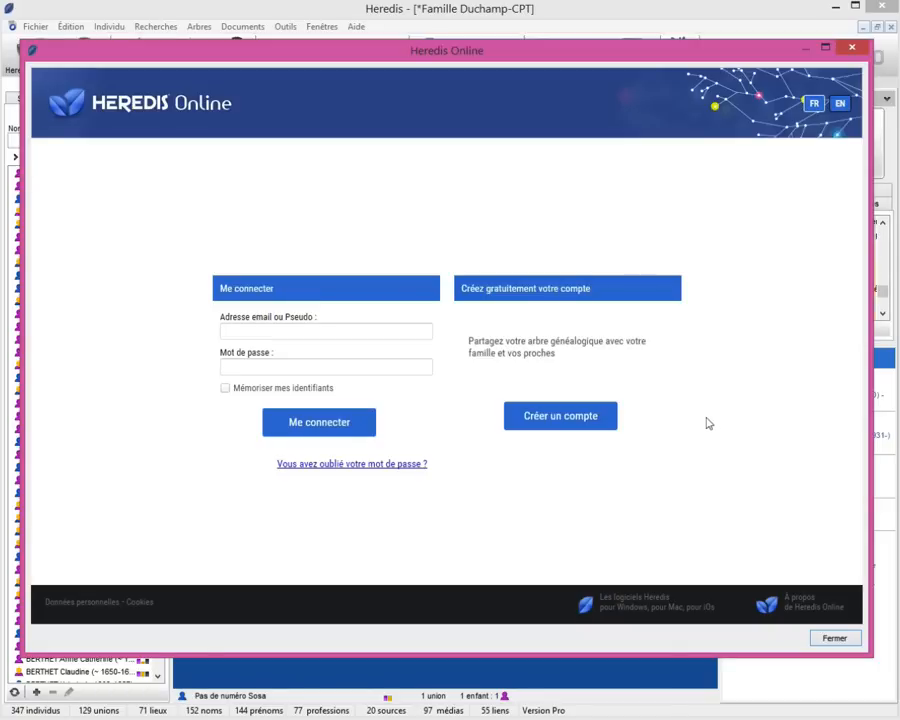
click(317, 327)
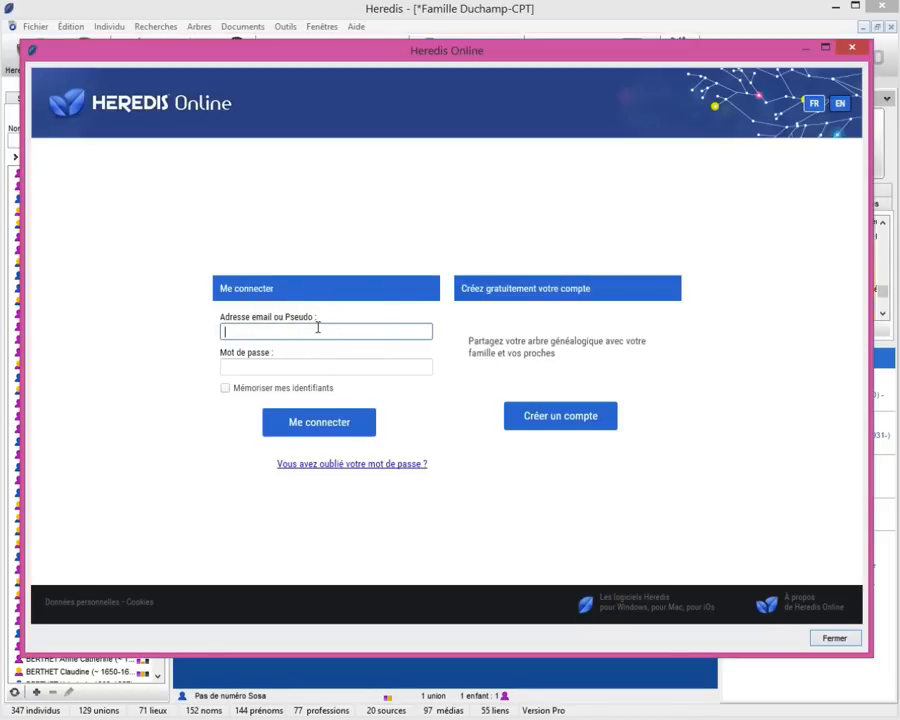
text(sitetemoin)
key(Tab)
key(Return)
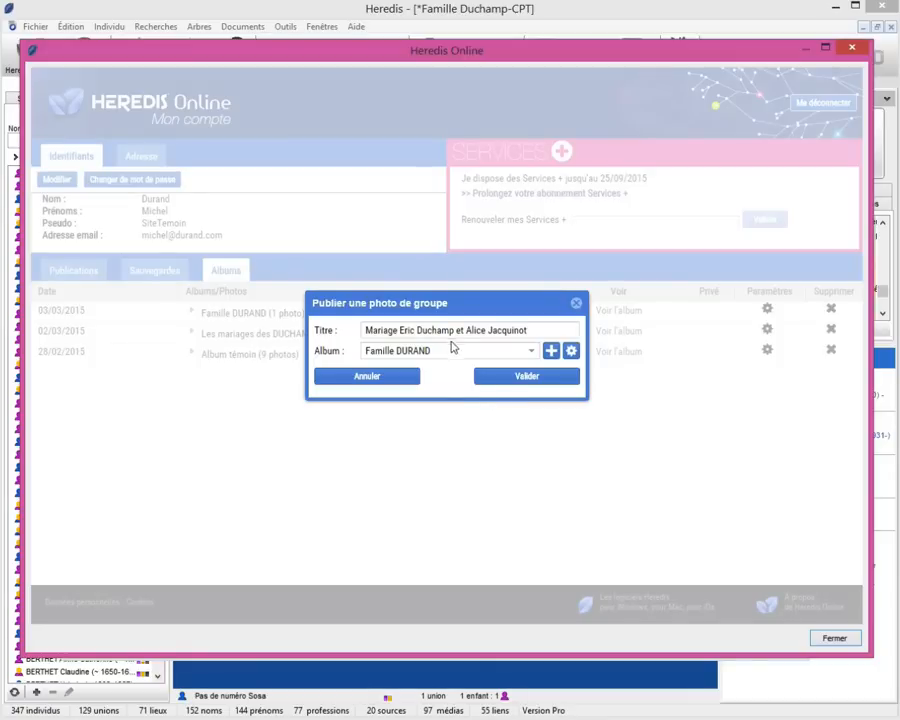
Review the existing albums, keeping Famille DURAND, then start a new album with the + button.
drag(377, 331, 532, 330)
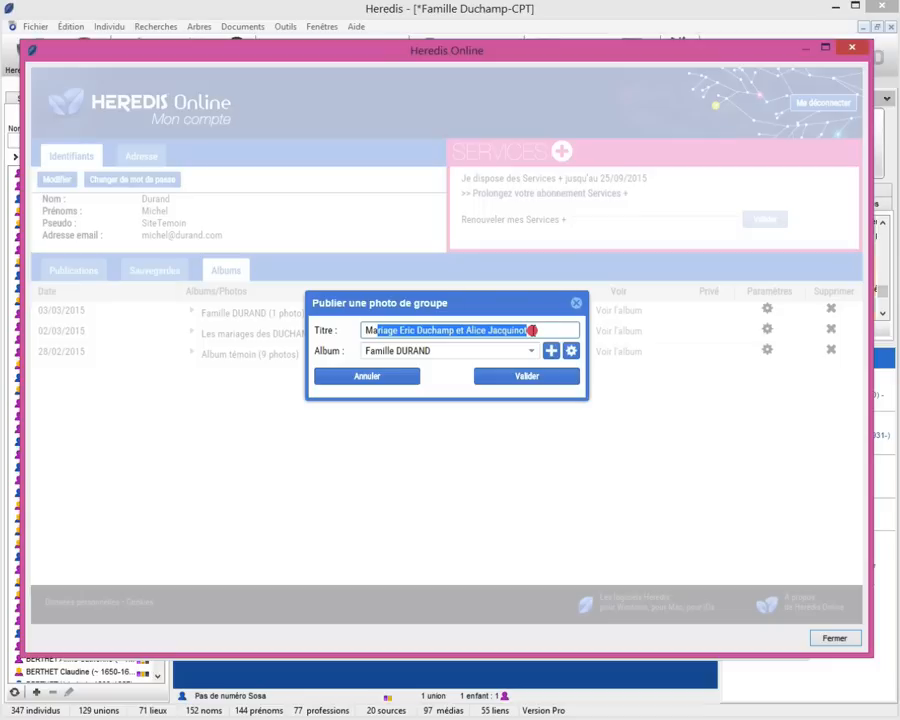
click(538, 331)
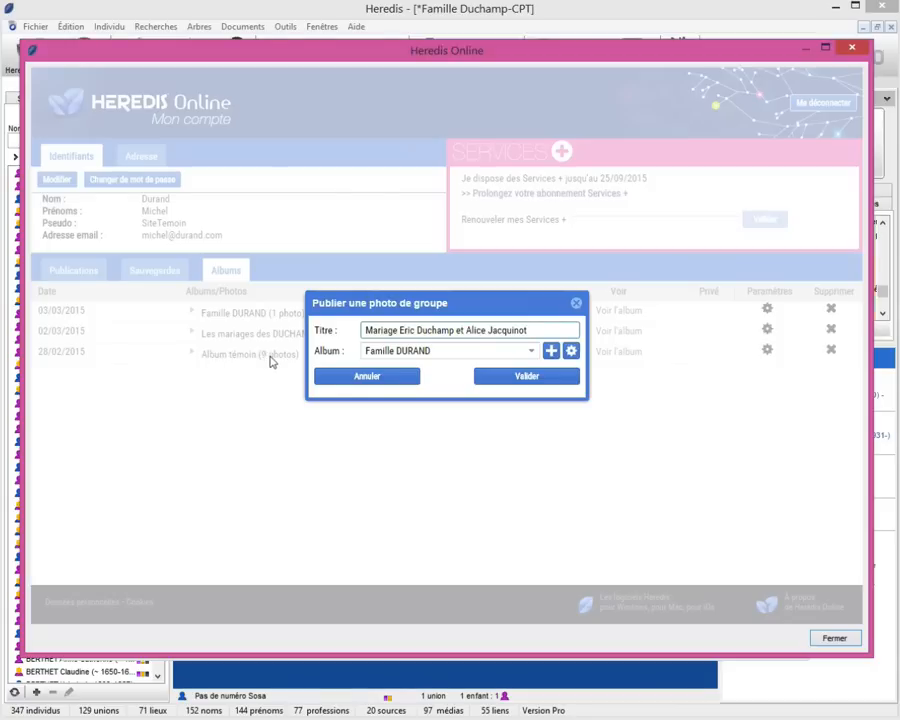
click(534, 351)
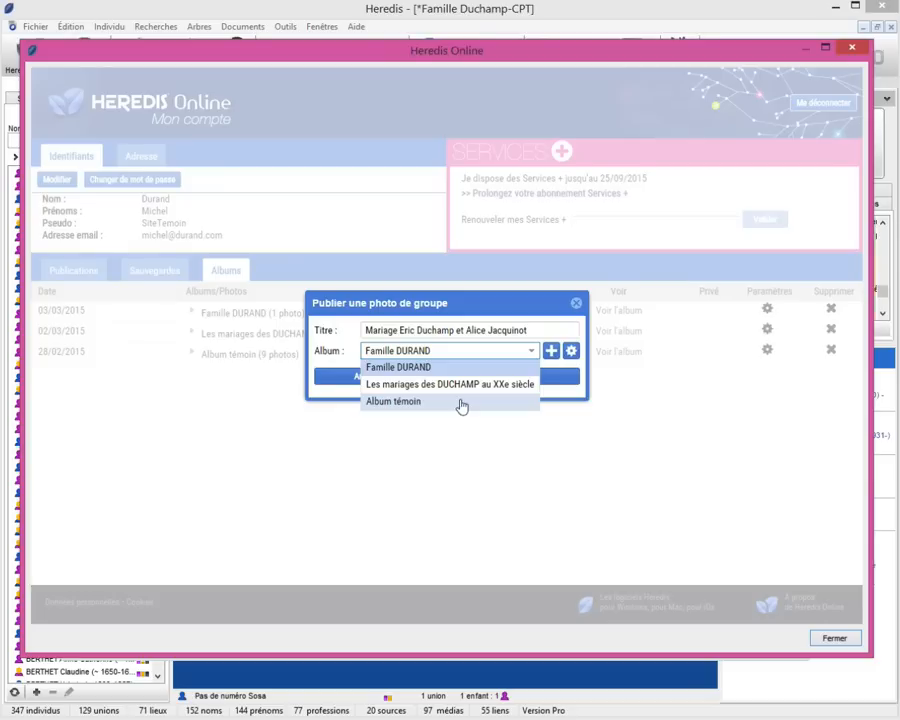
click(556, 388)
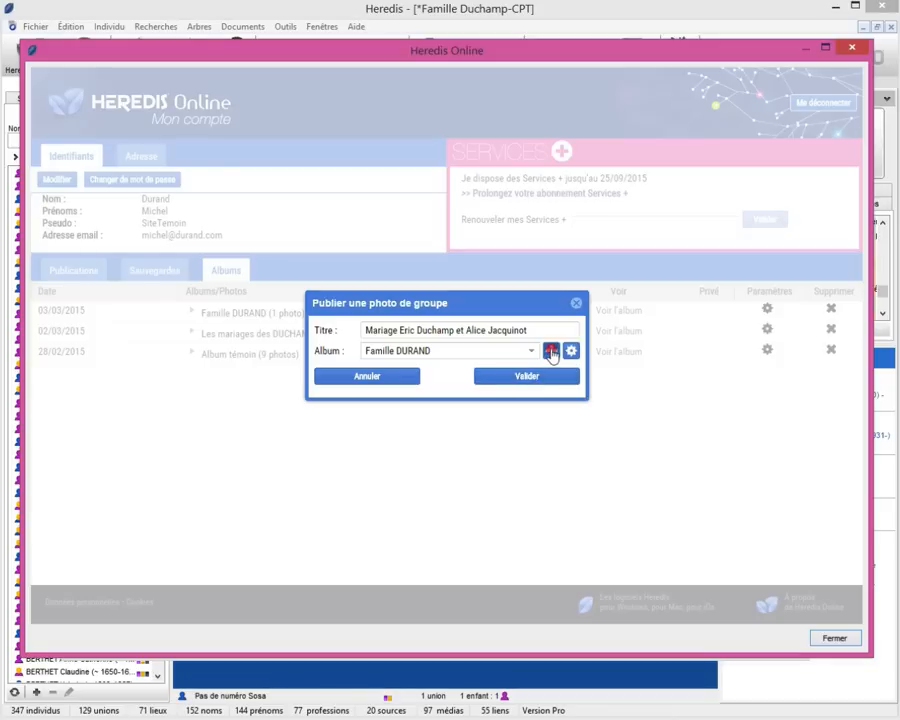
click(550, 350)
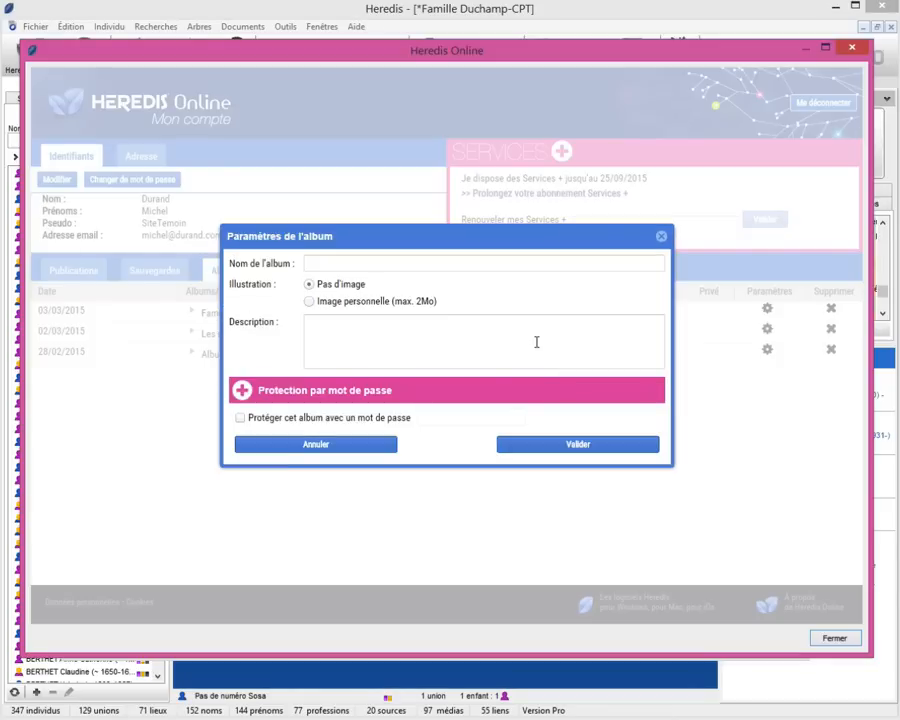
Name the new album 'Les mariages du XXe siècle de la famille DUCHAMP'.
click(346, 260)
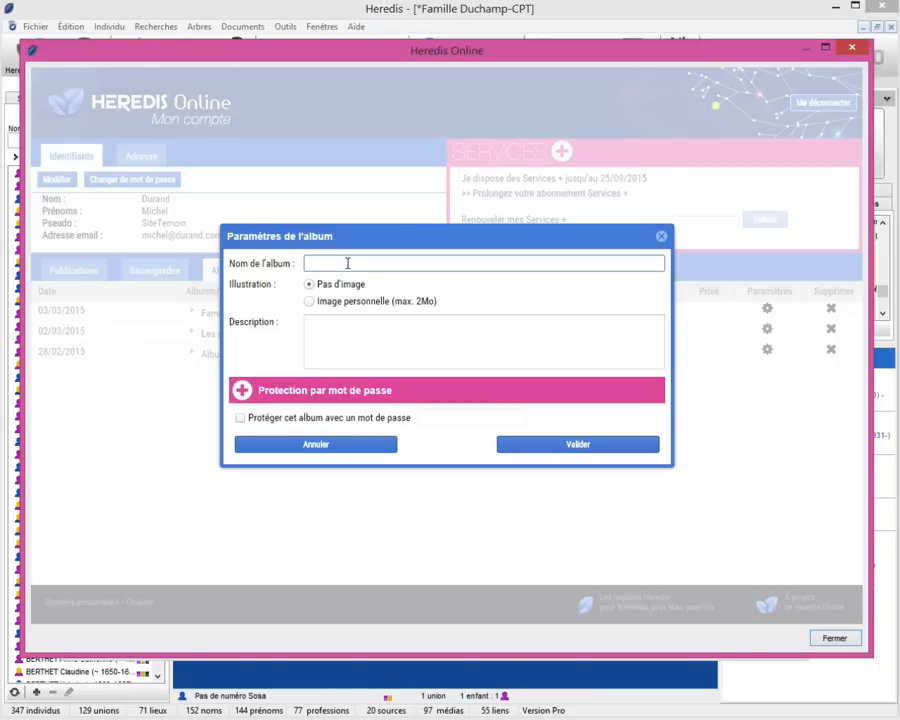
text(Les mariages du XXe si)
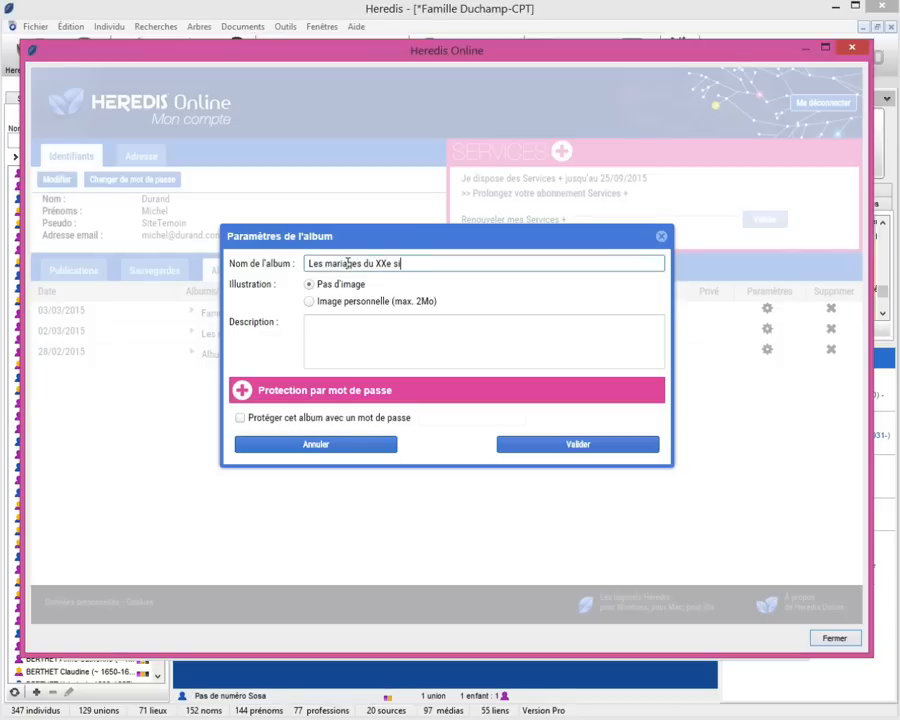
text(ècle de la famille DUCHAMP)
click(428, 330)
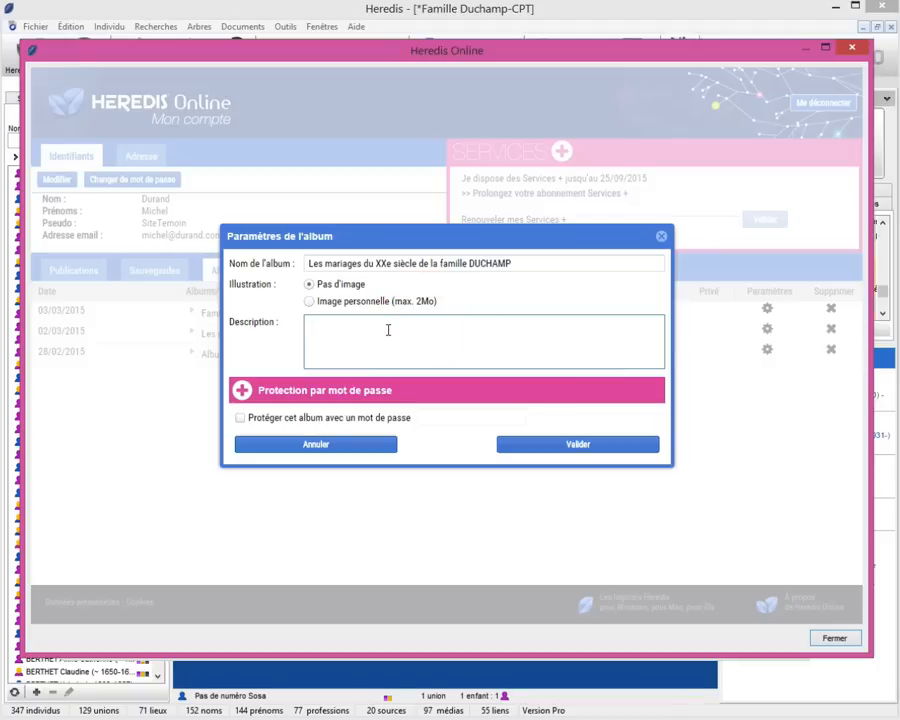
Set Fresnoy-vu de Genichaux.jpg as the album's personal image.
click(310, 302)
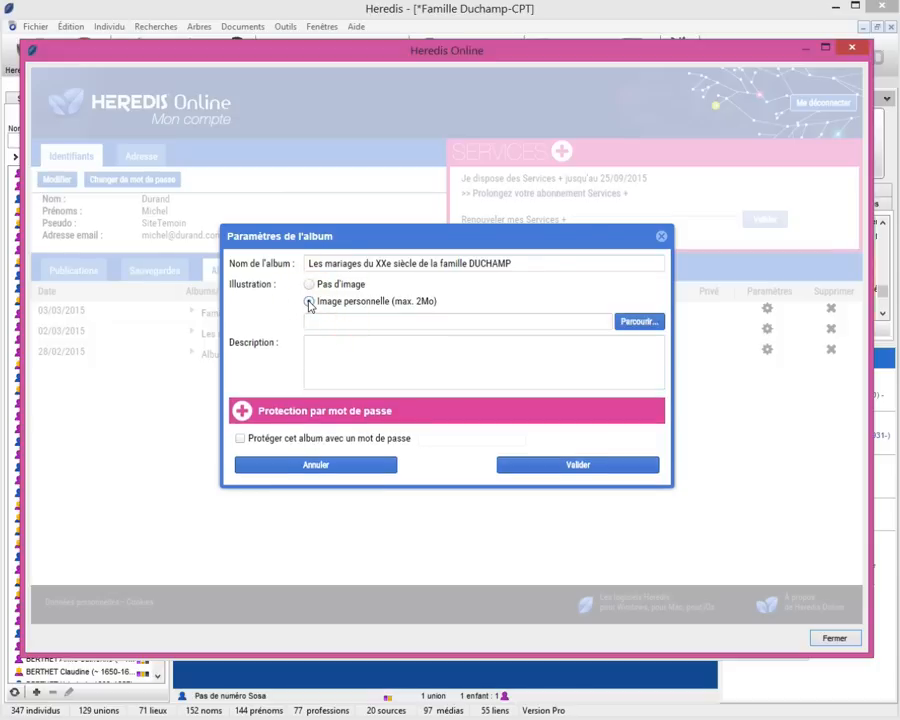
click(641, 321)
double_click(745, 295)
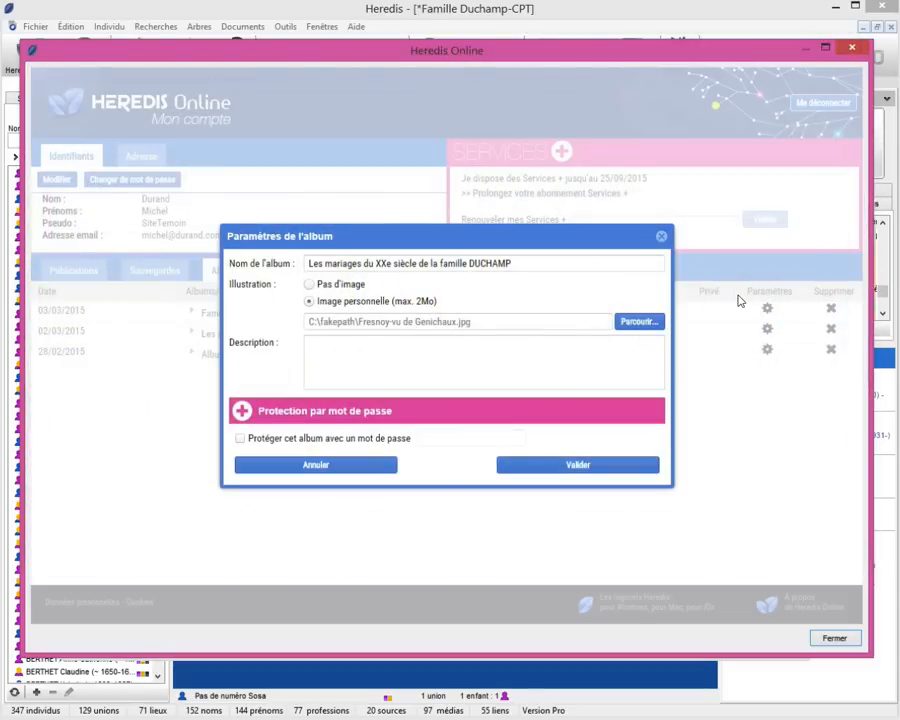
click(327, 356)
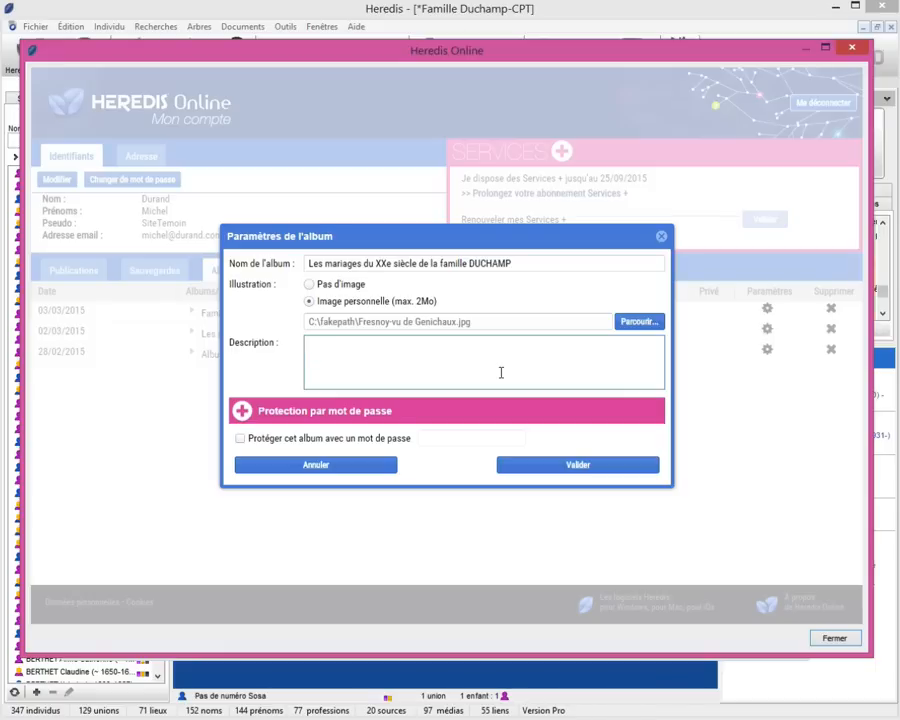
Enter the album description 'Voici l'album des mariages de la famille Duchamp au XXe siècle, famille fictive…'.
text(Voici l'album des ma)
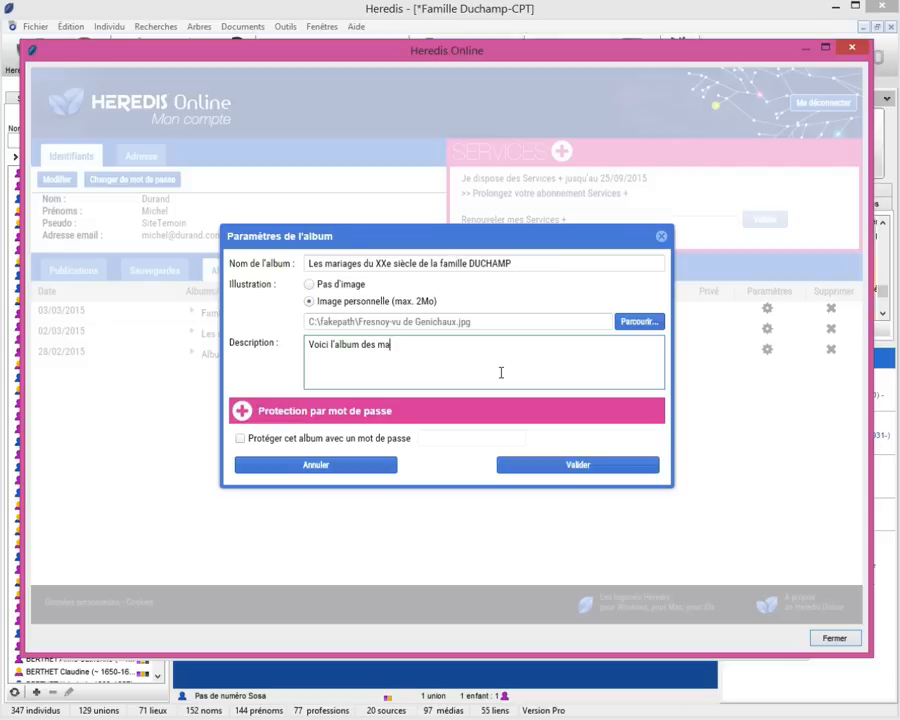
text(riages de la famille Duchamp au XXe siè)
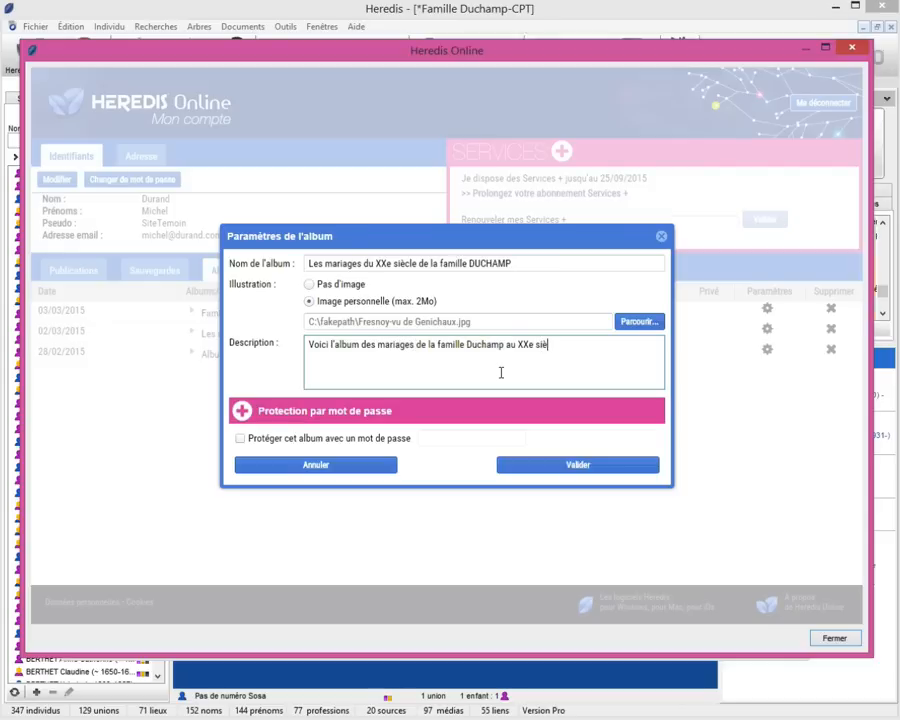
text(cle, famille fictive bien connue des utilisateurs de Heredis. )
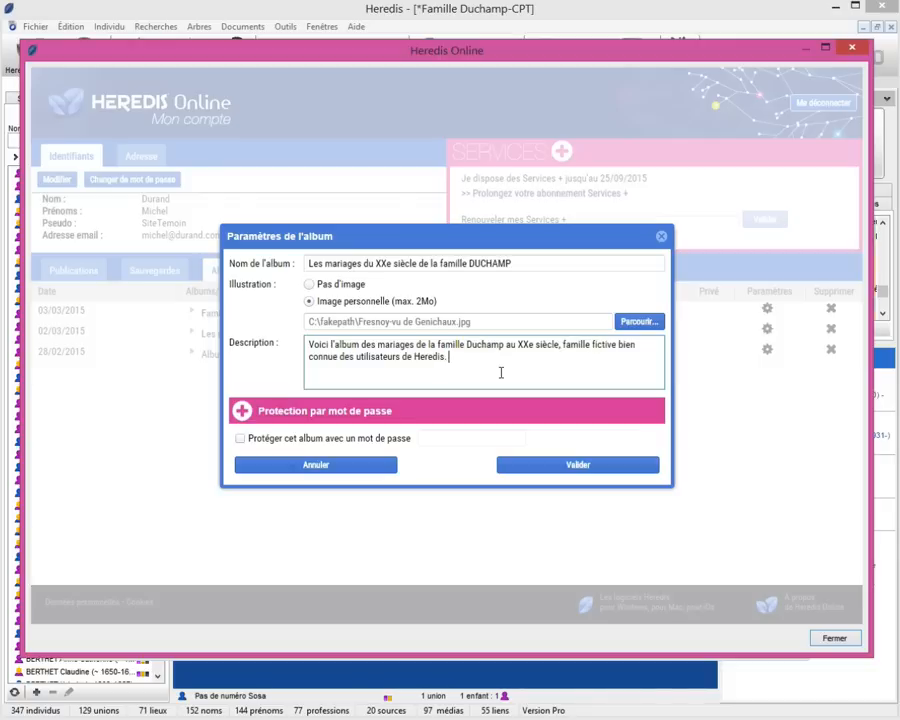
text(Bonne découverte des albums photo en ligne Heredis Online.)
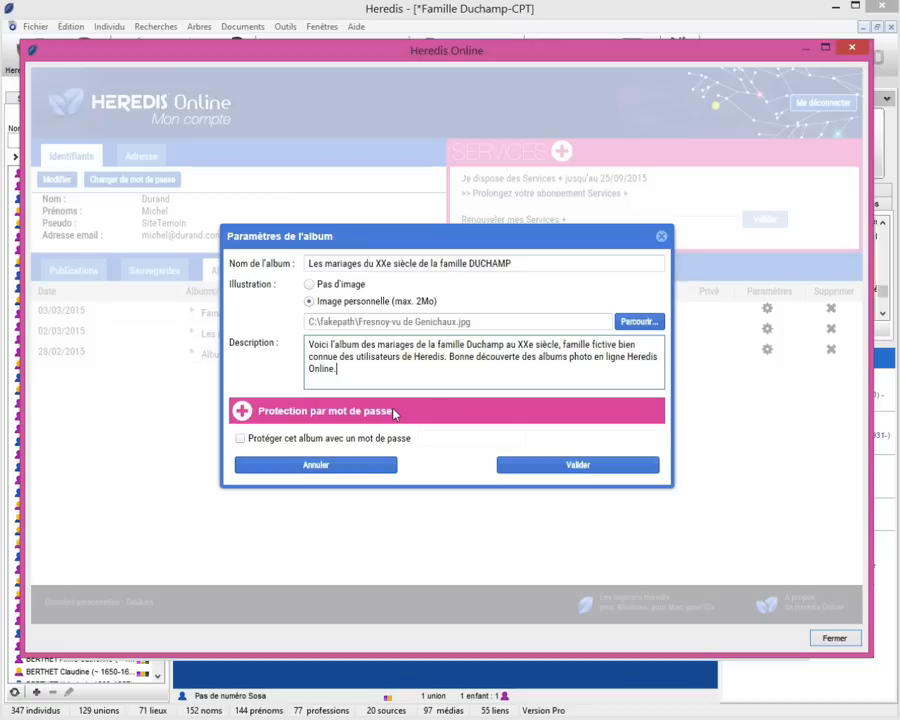
Protect the new album with a password and save its settings.
click(241, 440)
click(432, 439)
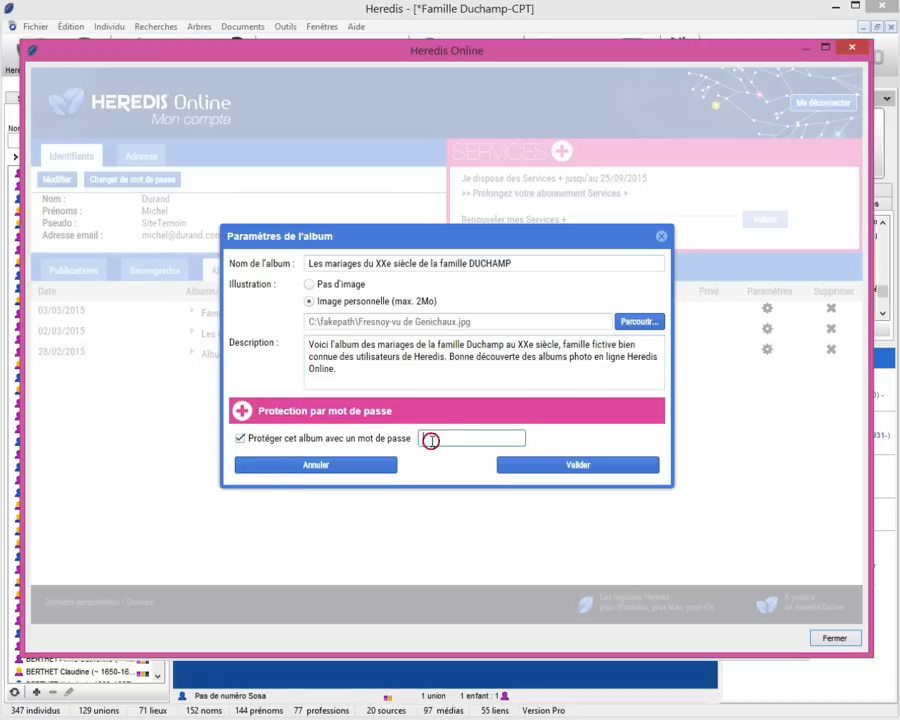
text(duchampmariages)
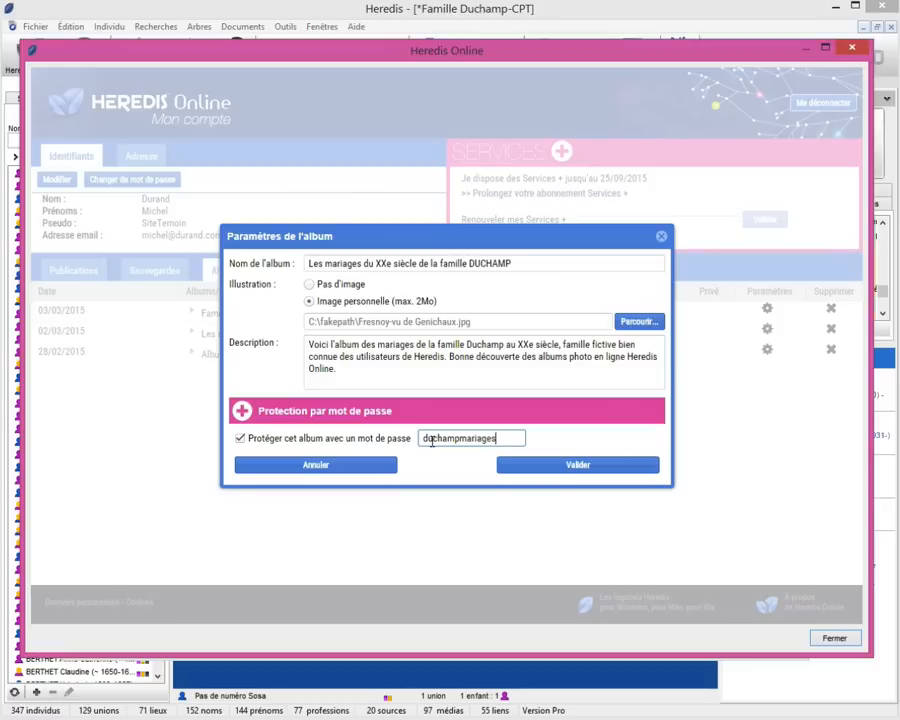
text(20e)
click(563, 466)
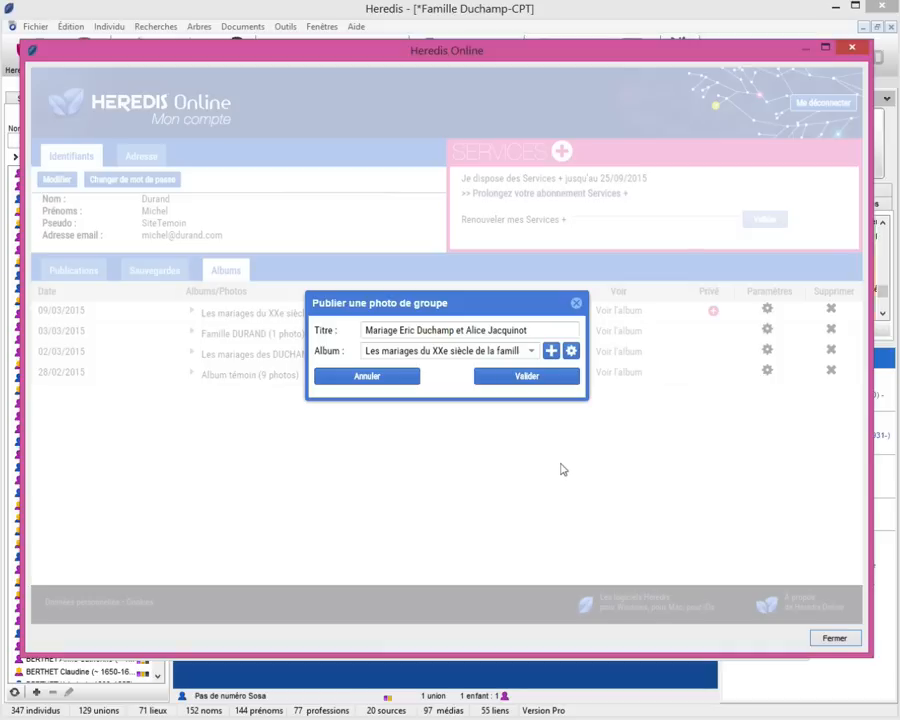
Confirm publishing the wedding photo into the new DUCHAMP album.
click(514, 378)
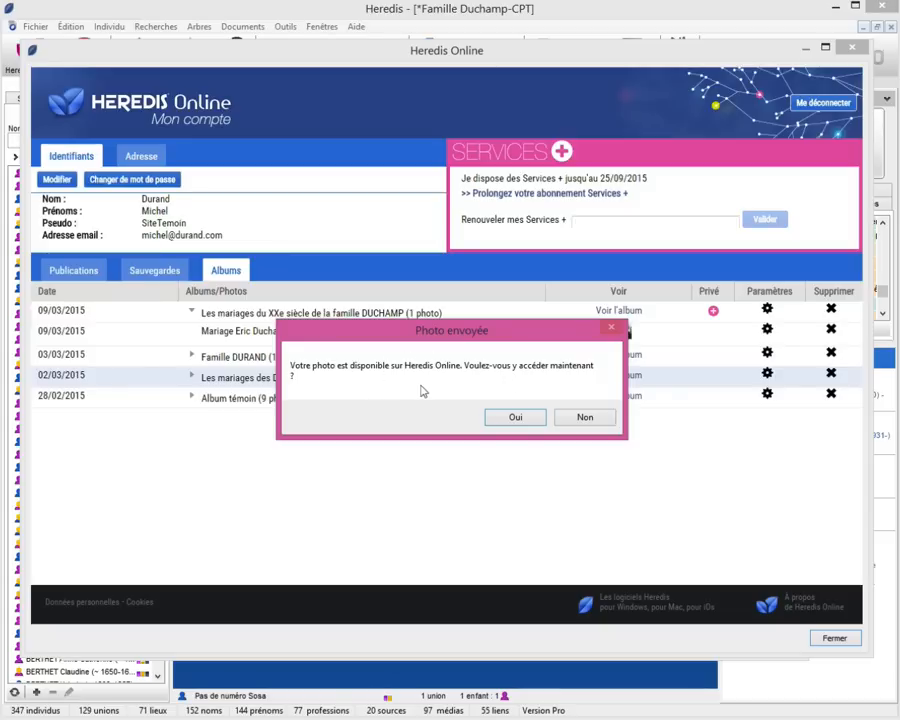
Accept the Photo envoyée prompt to view the published photo now.
click(519, 422)
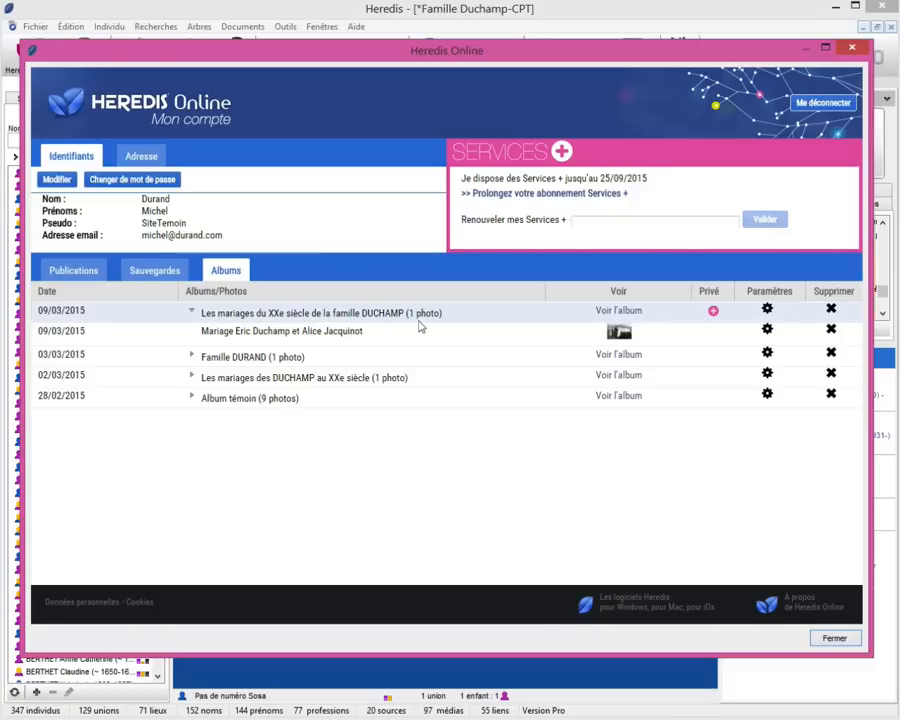
Open the DUCHAMP weddings album's settings and close them without changes.
click(767, 310)
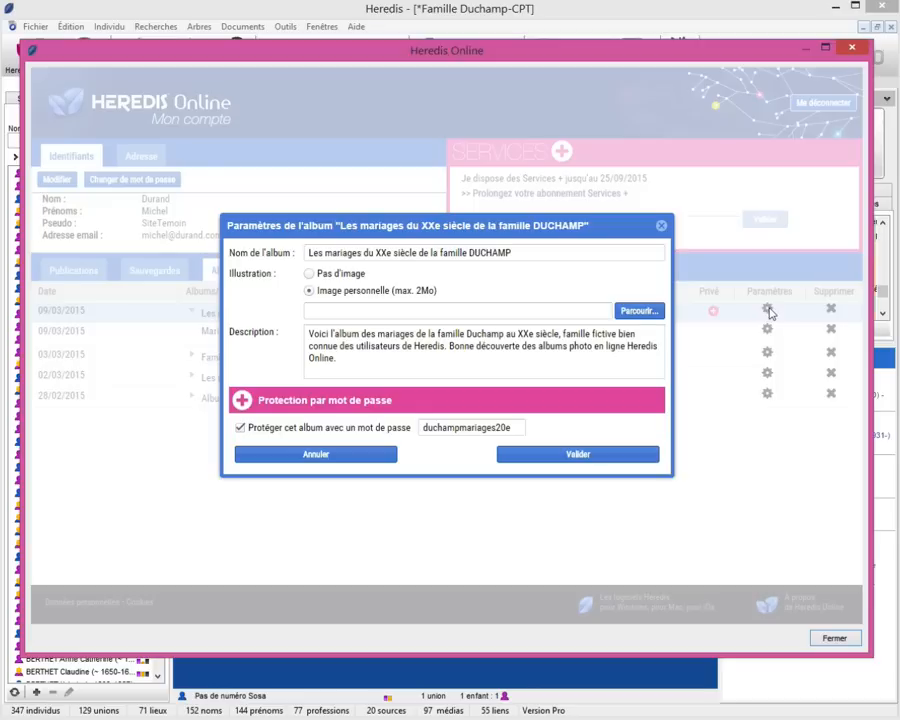
click(661, 225)
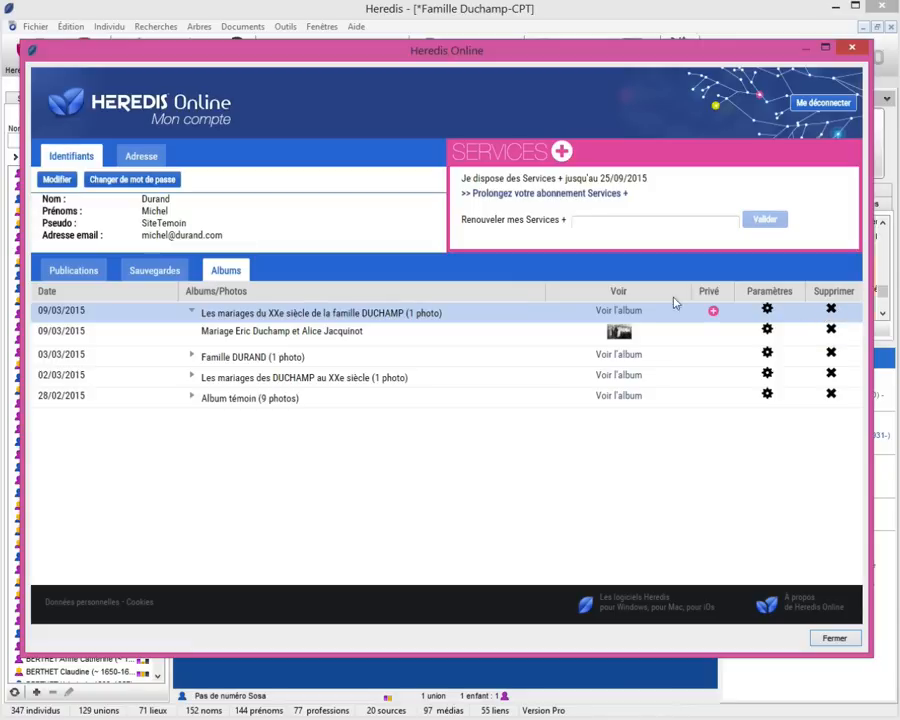
Sign in to Heredis Online with the account pseudo and password.
click(390, 370)
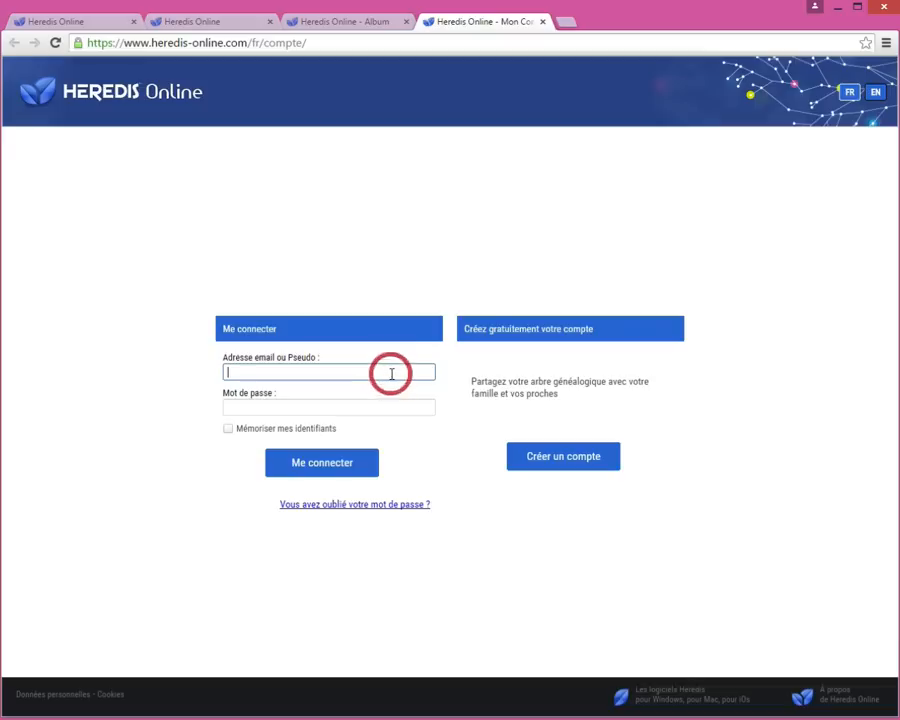
text(sitetemoin)
key(Tab)
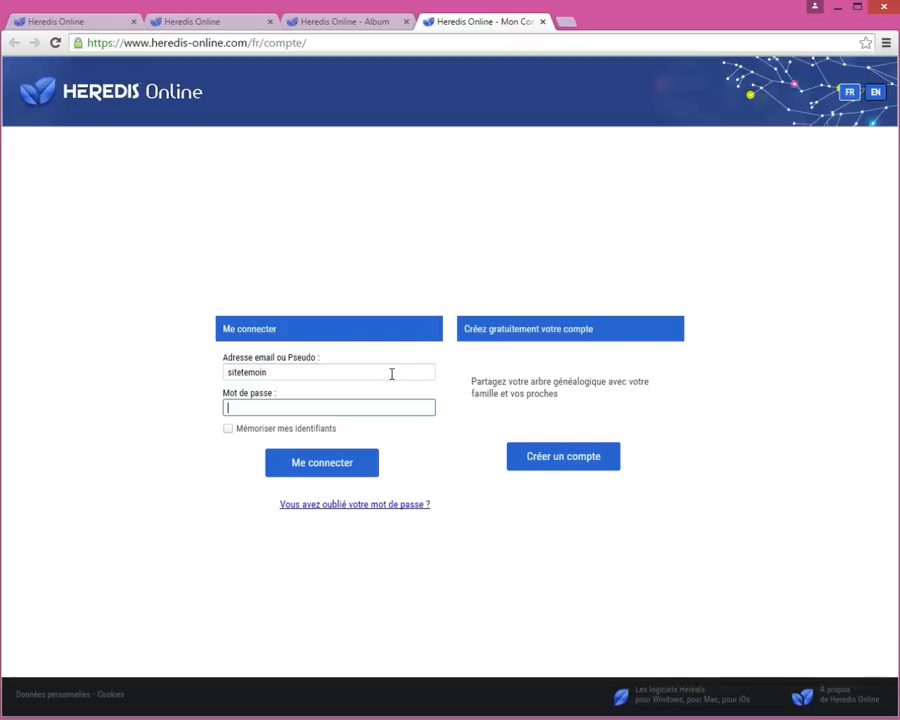
text(•••••••••)
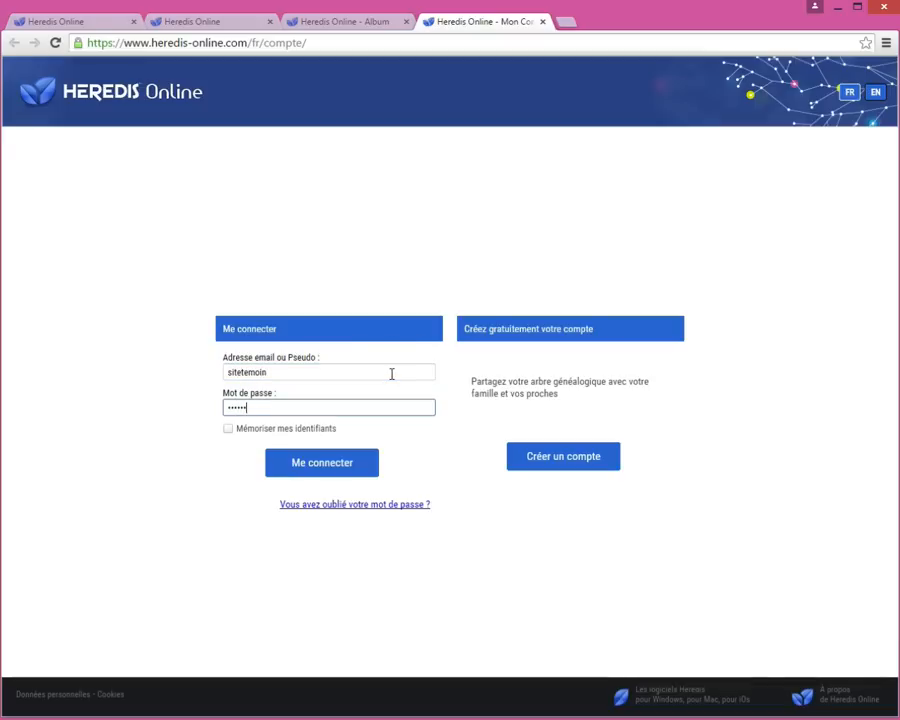
key(Return)
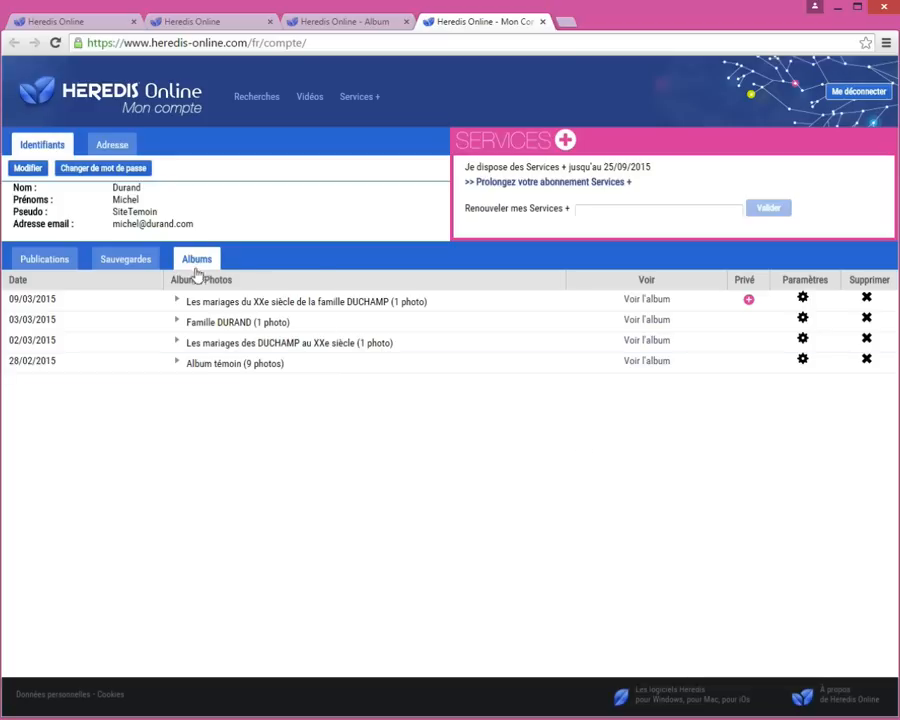
Expand the DUCHAMP and Album témoin albums, then open the Album témoin page.
click(239, 304)
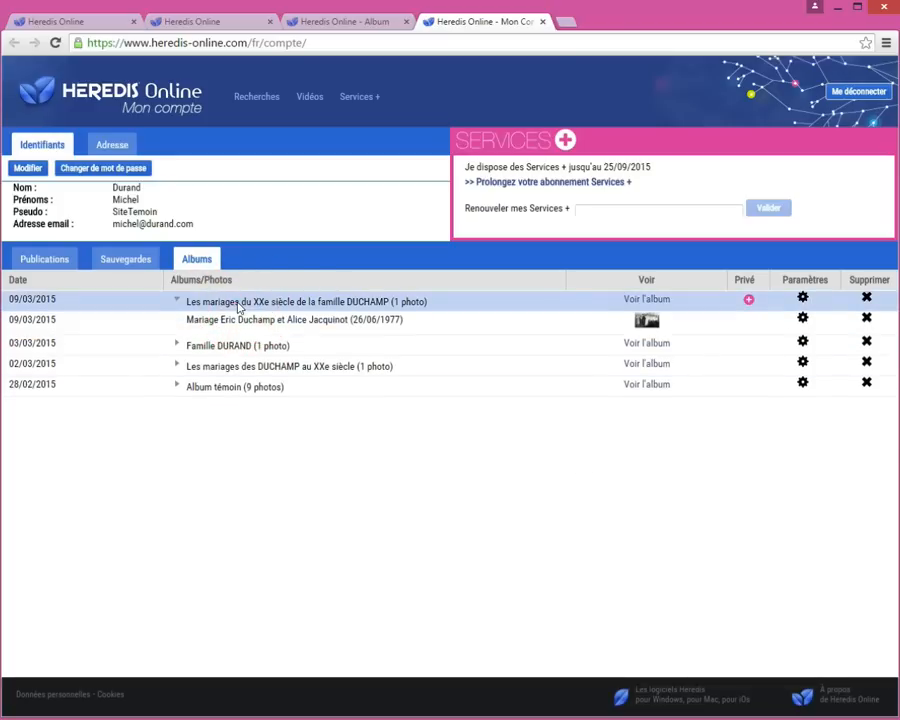
click(198, 390)
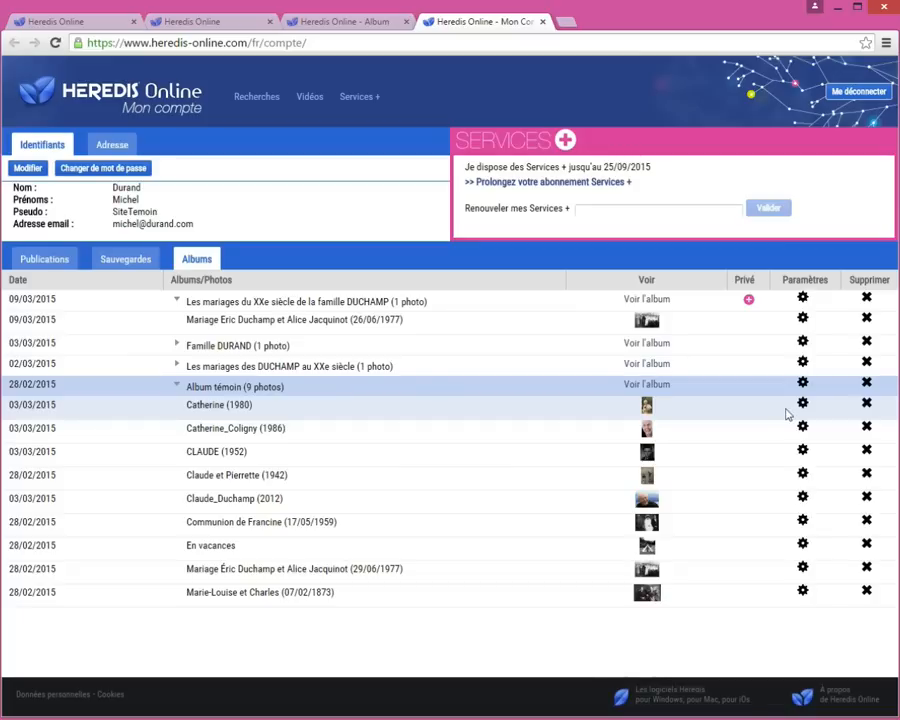
click(647, 385)
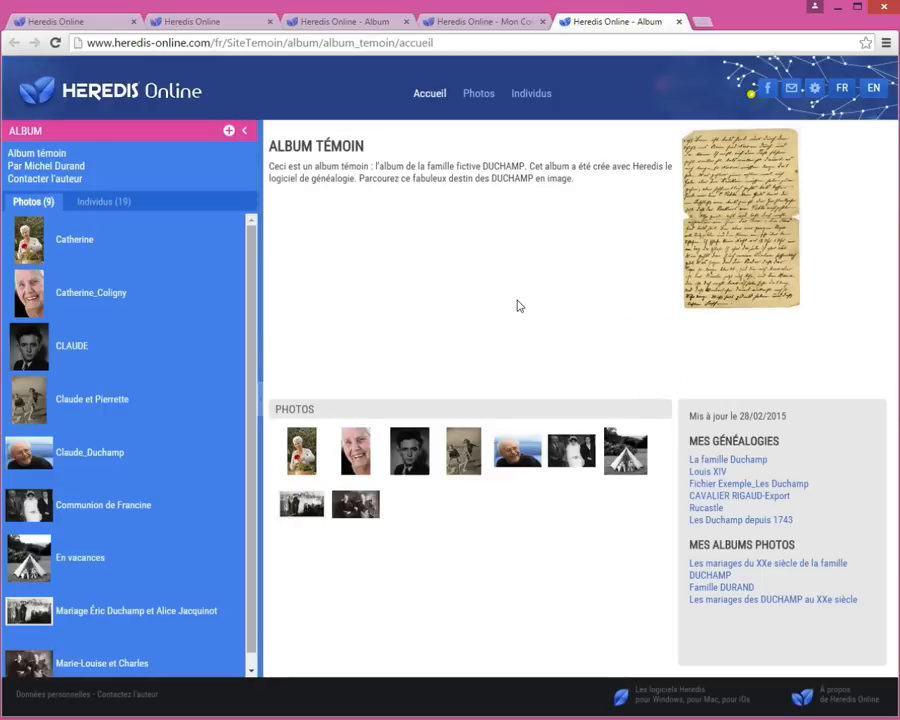
Open and dismiss the share form, then list the album's 19 individuals.
click(792, 91)
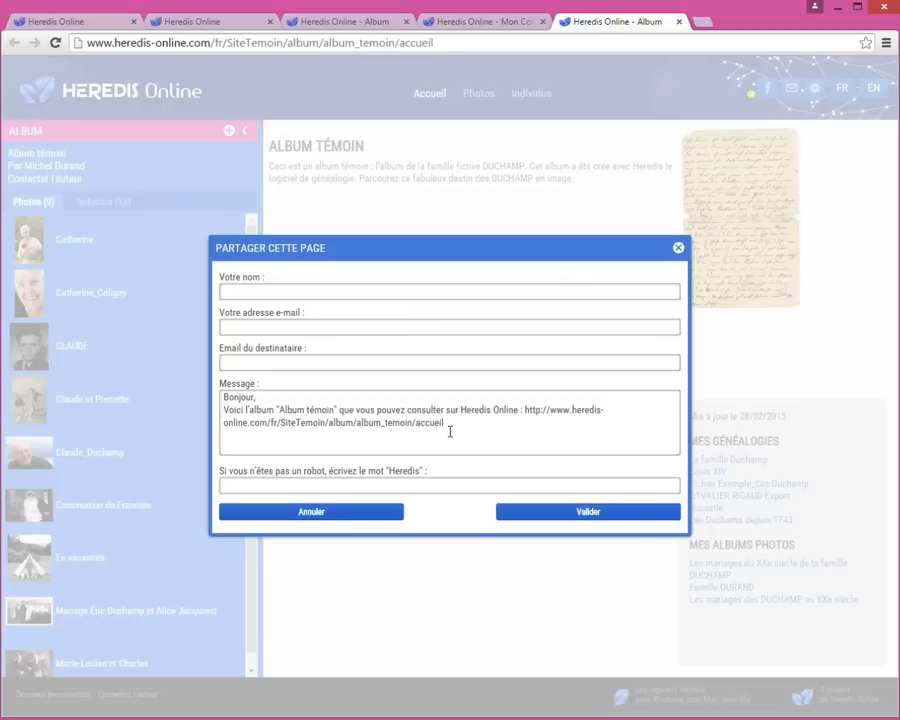
click(680, 249)
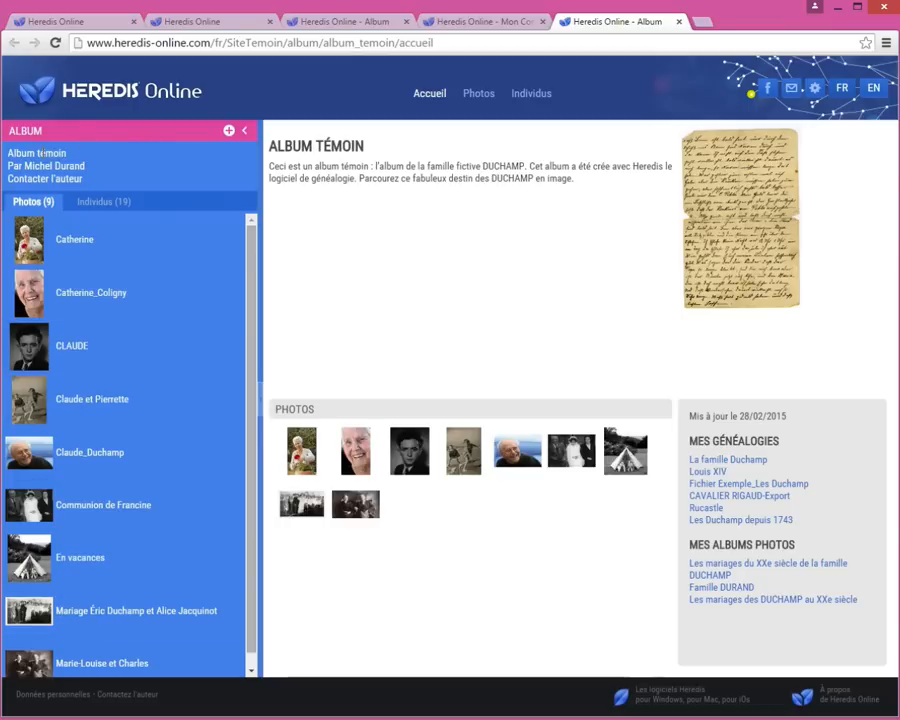
drag(31, 165, 104, 163)
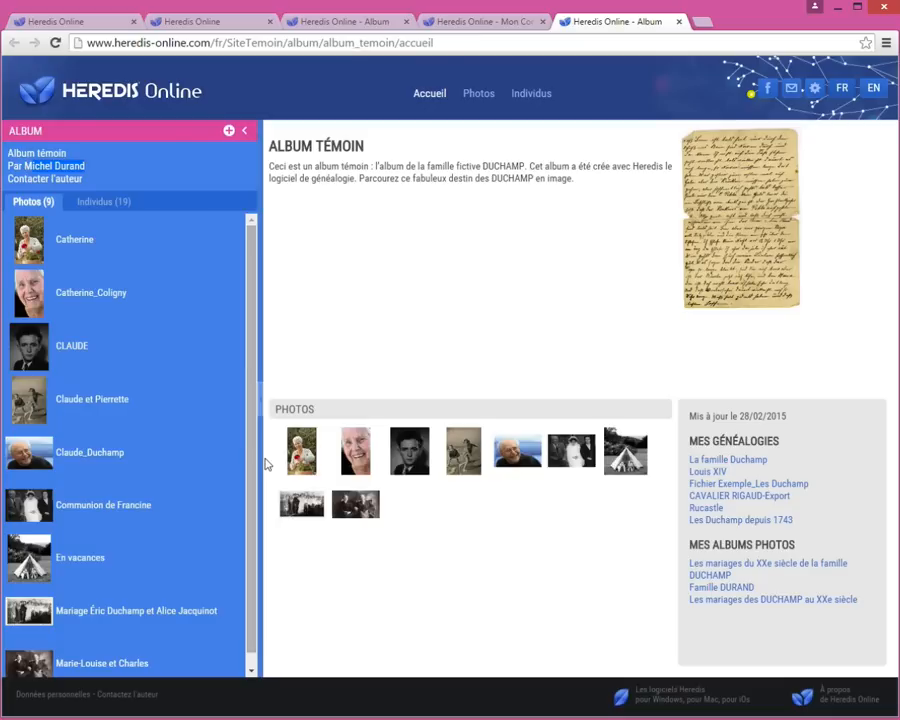
drag(254, 361, 254, 366)
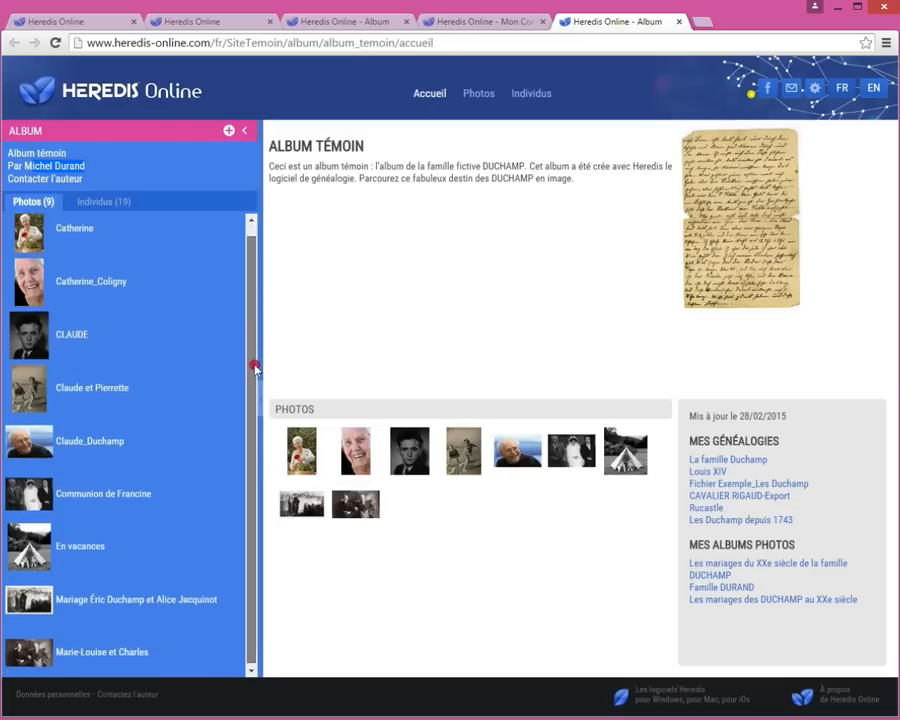
click(100, 205)
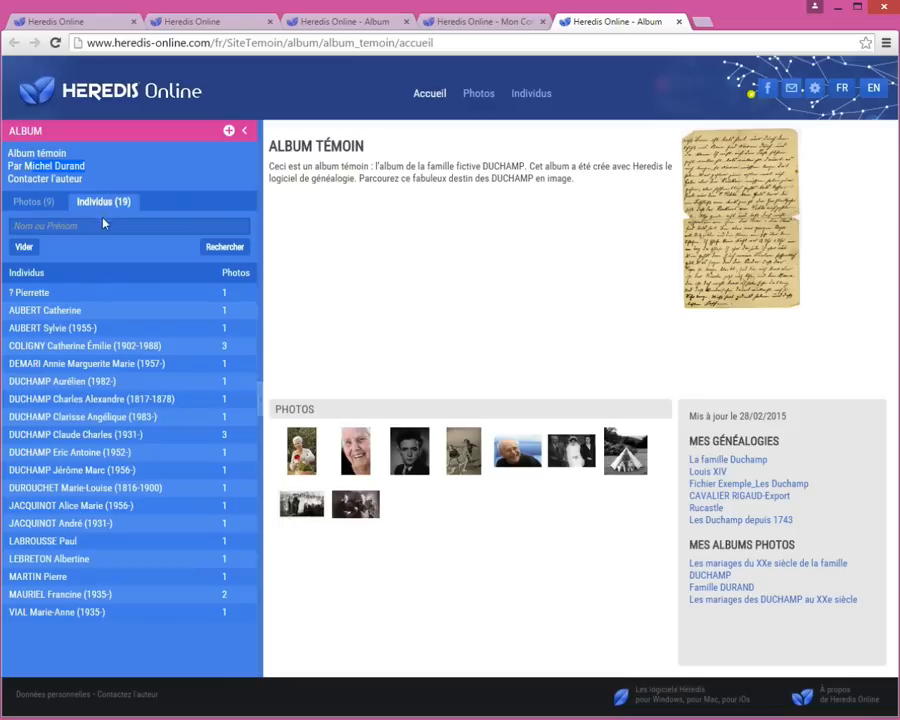
click(92, 229)
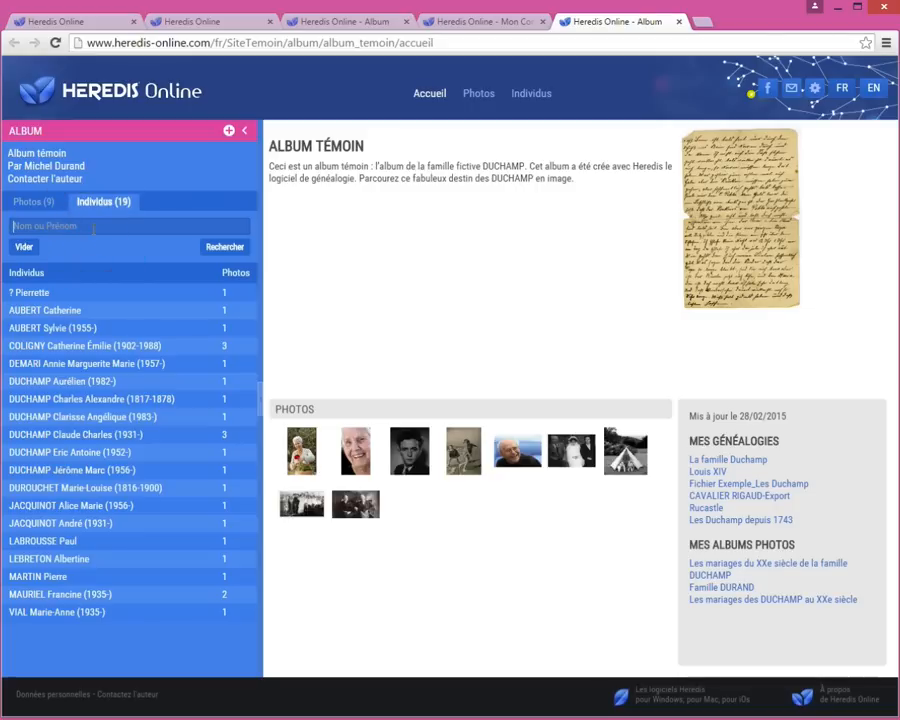
text(éric)
click(217, 247)
click(217, 247)
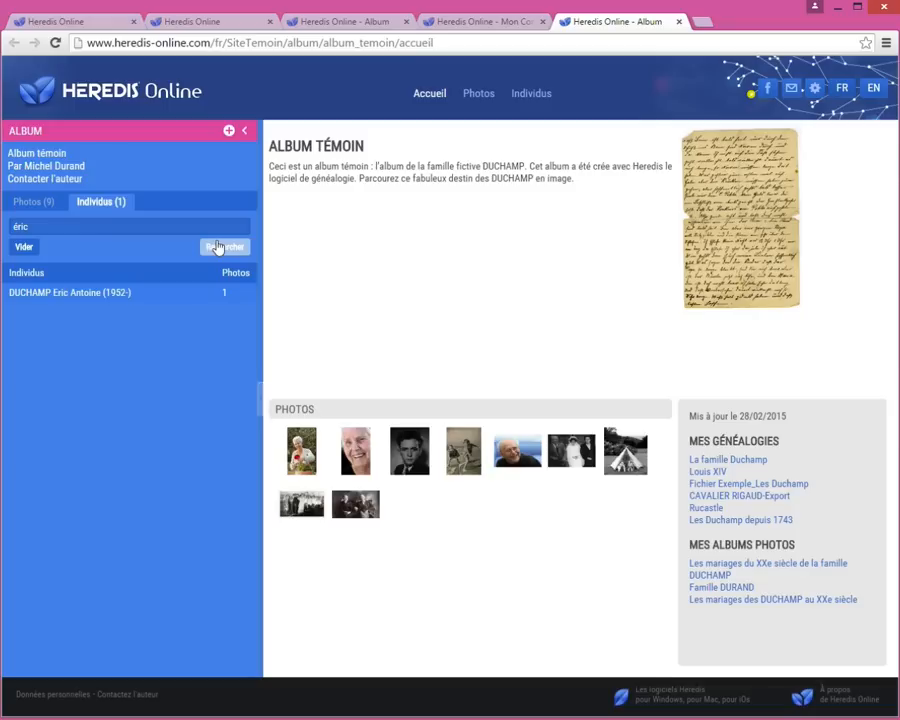
click(59, 293)
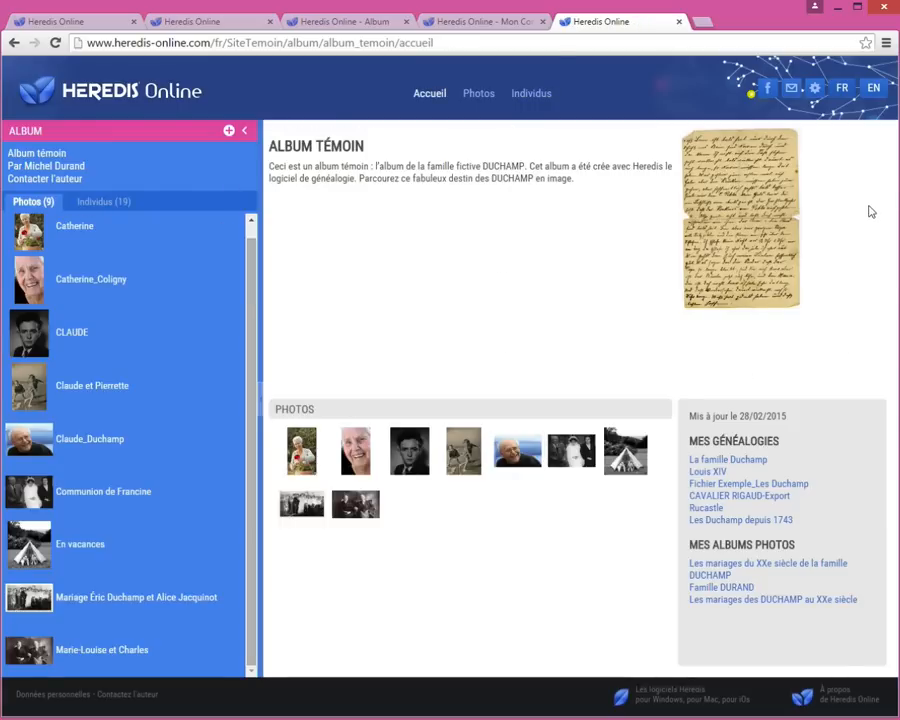
drag(340, 170, 596, 180)
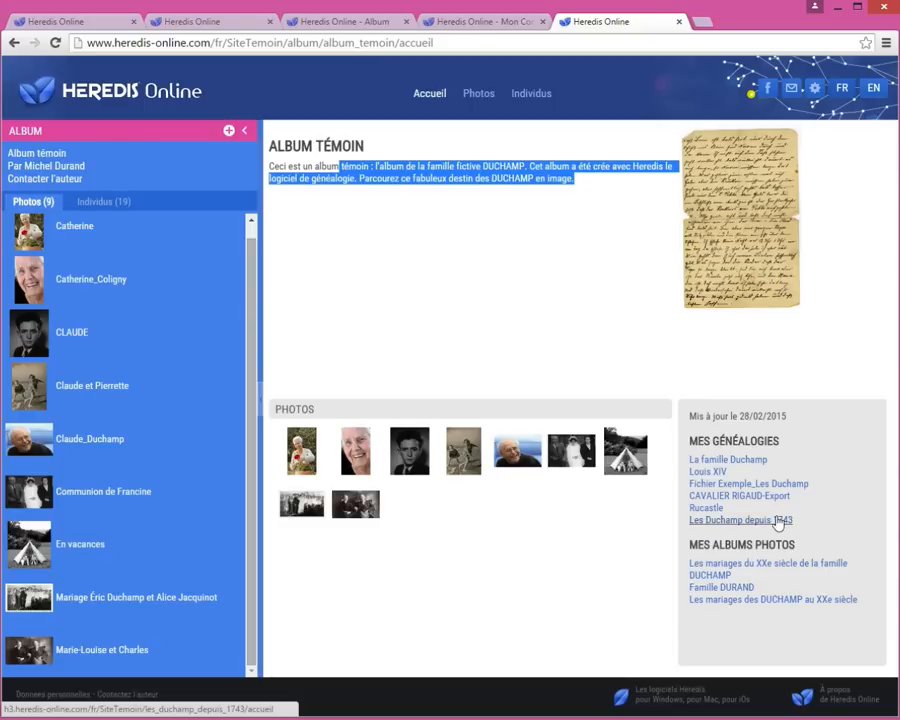
drag(711, 416, 832, 414)
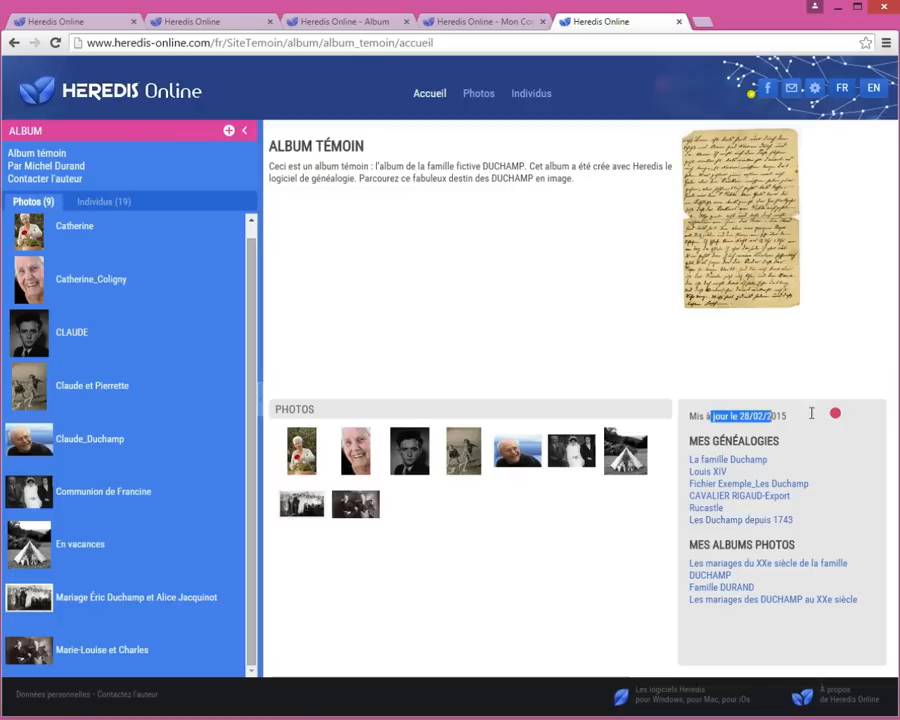
click(852, 466)
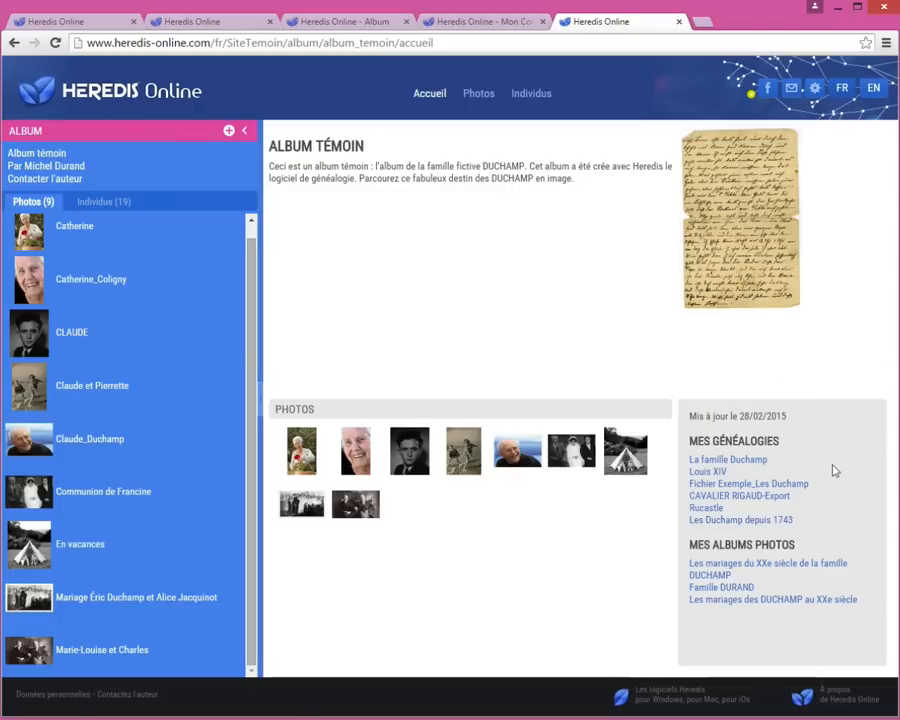
click(743, 486)
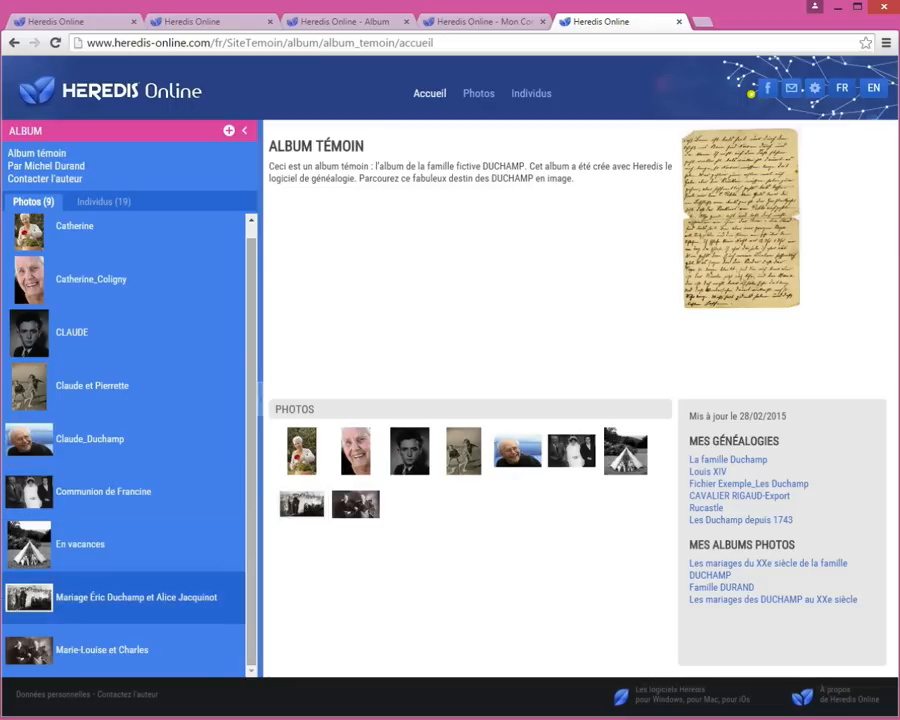
Open the wedding photo, toggle its face tags off and on, and open tagged person 9's page.
click(14, 598)
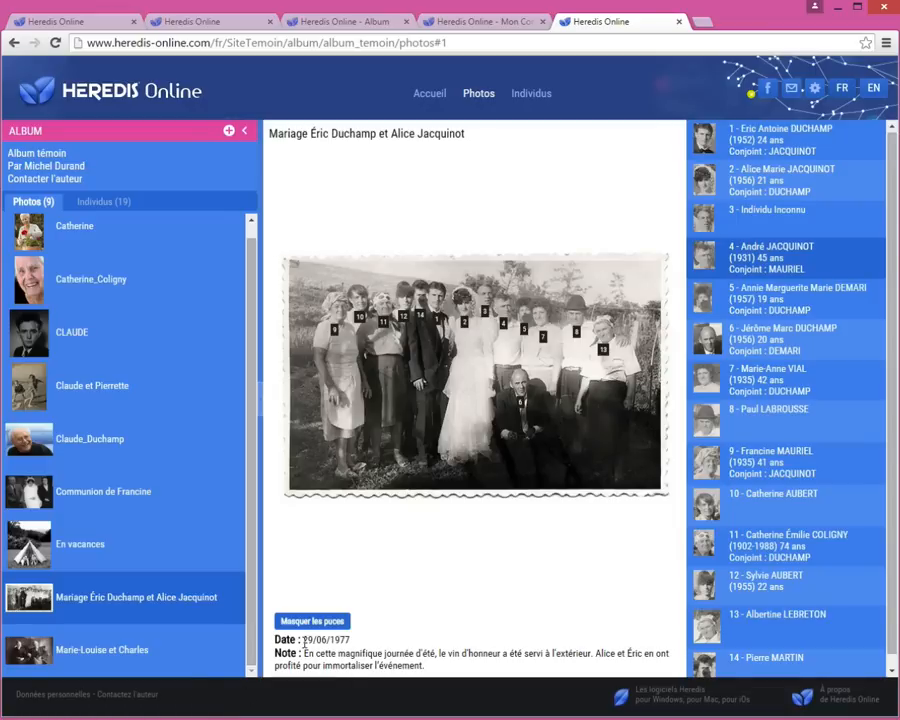
drag(304, 640, 493, 657)
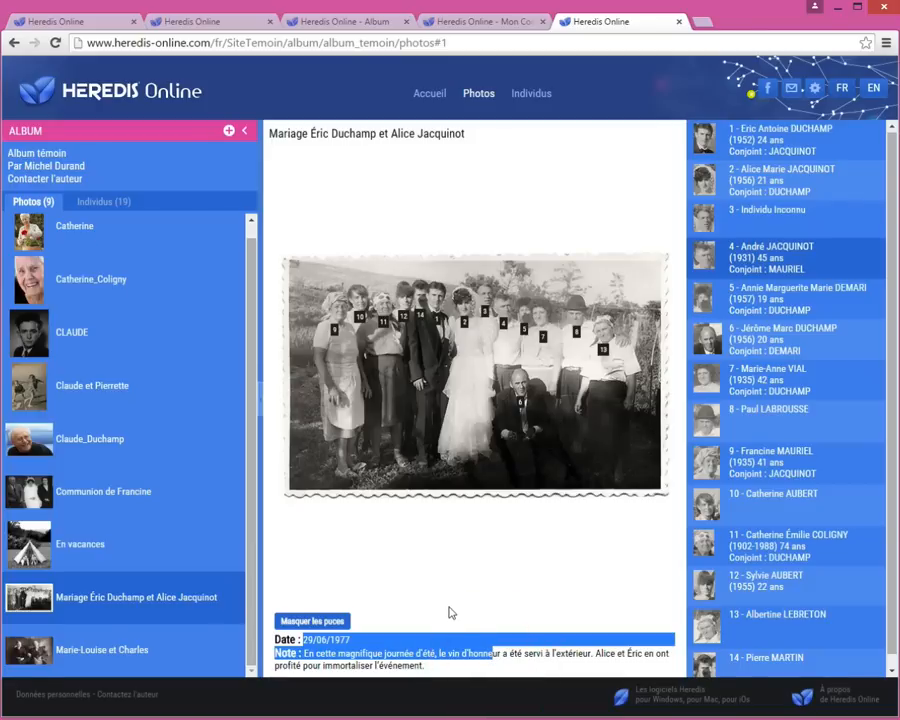
click(319, 625)
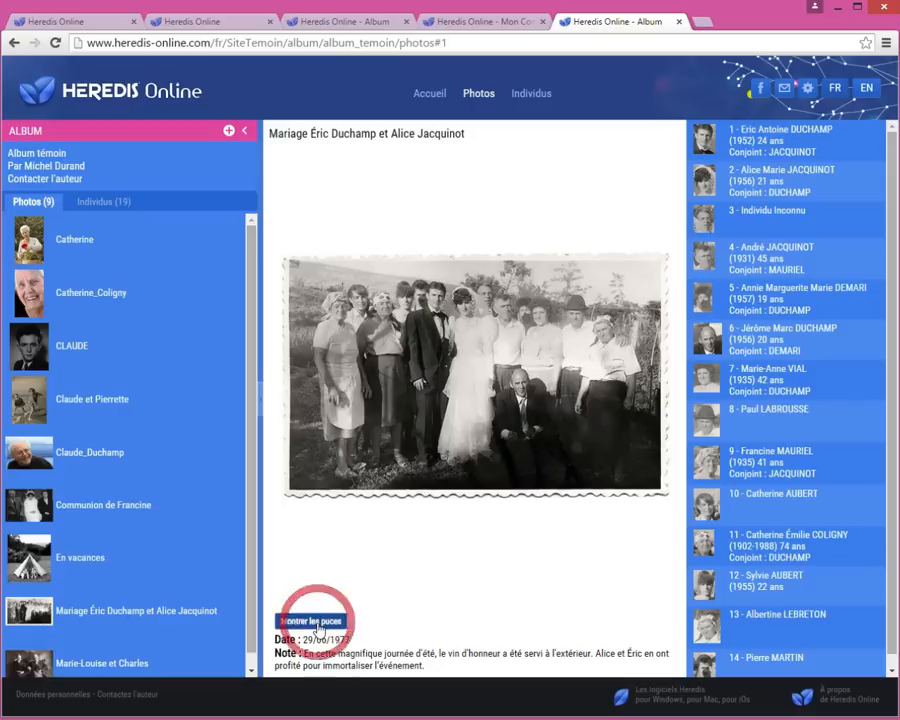
click(317, 623)
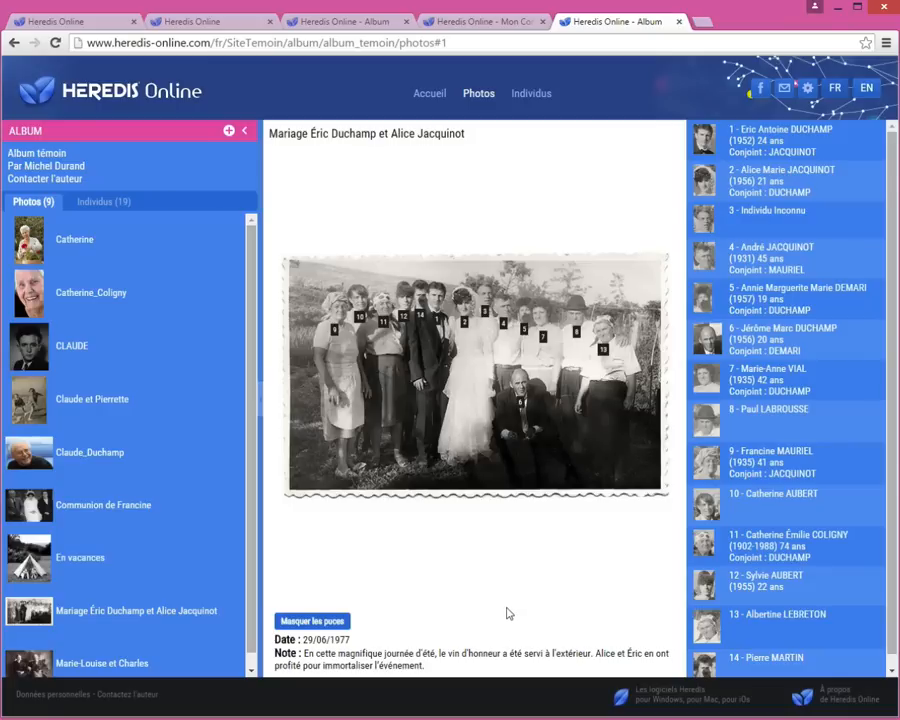
mouse_move(790, 458)
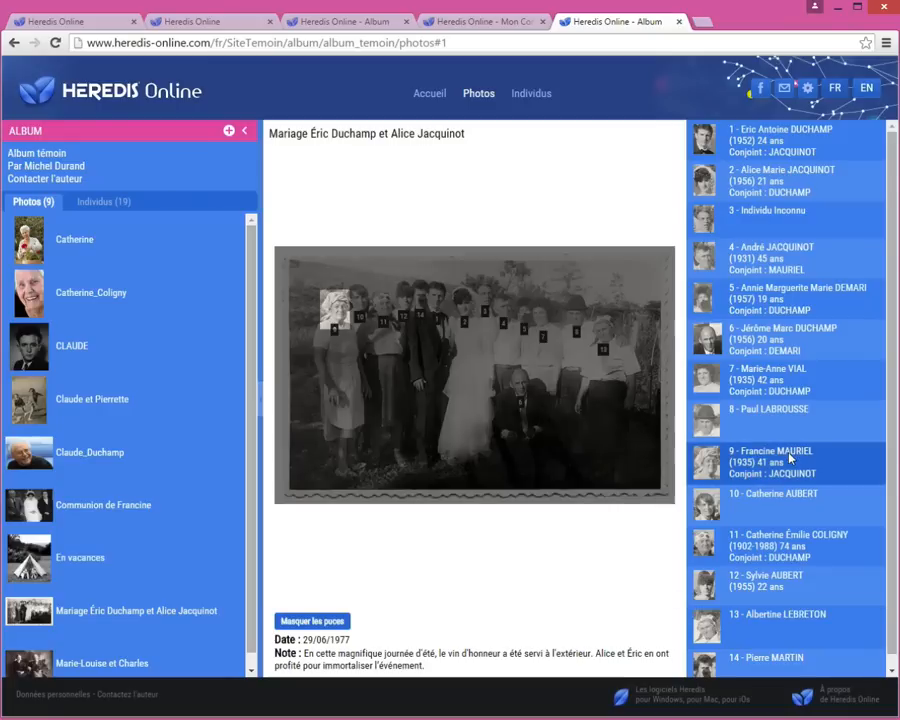
click(790, 458)
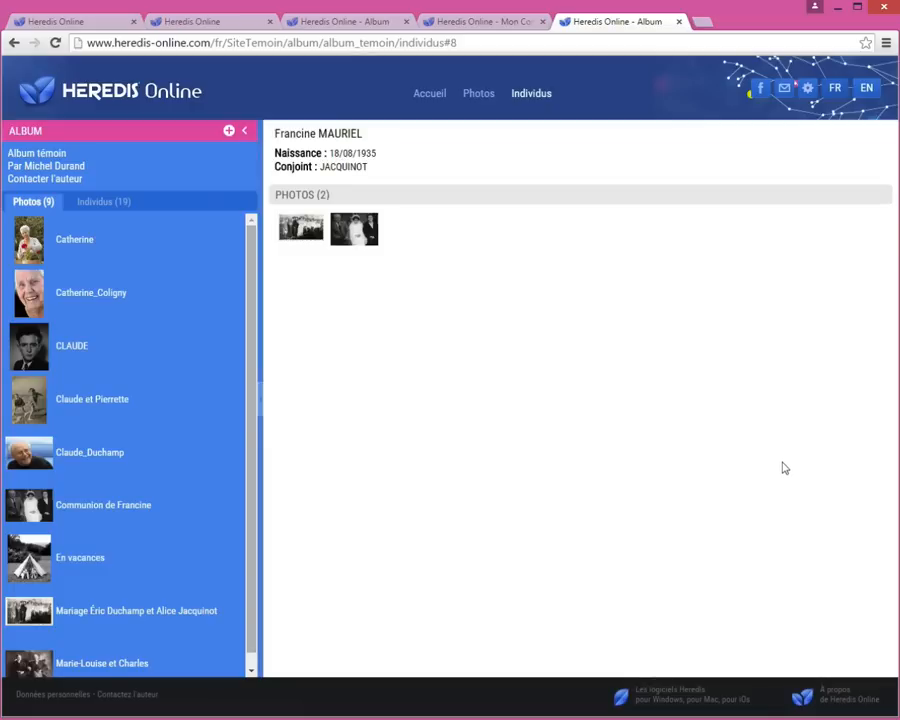
View the 'Communion de Francine' photo, then return to the Album témoin home.
click(340, 234)
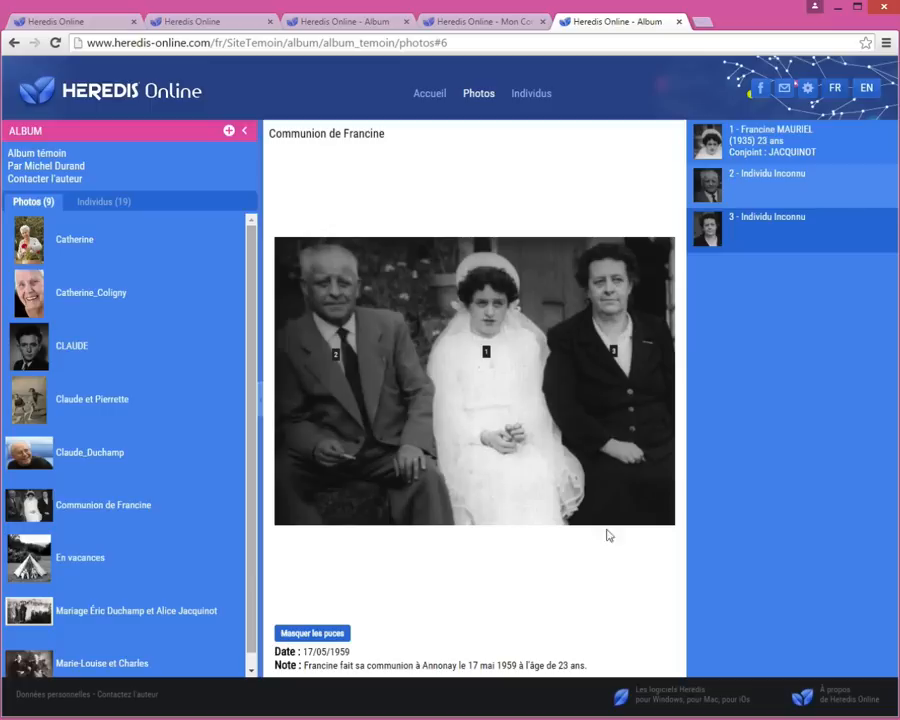
click(430, 94)
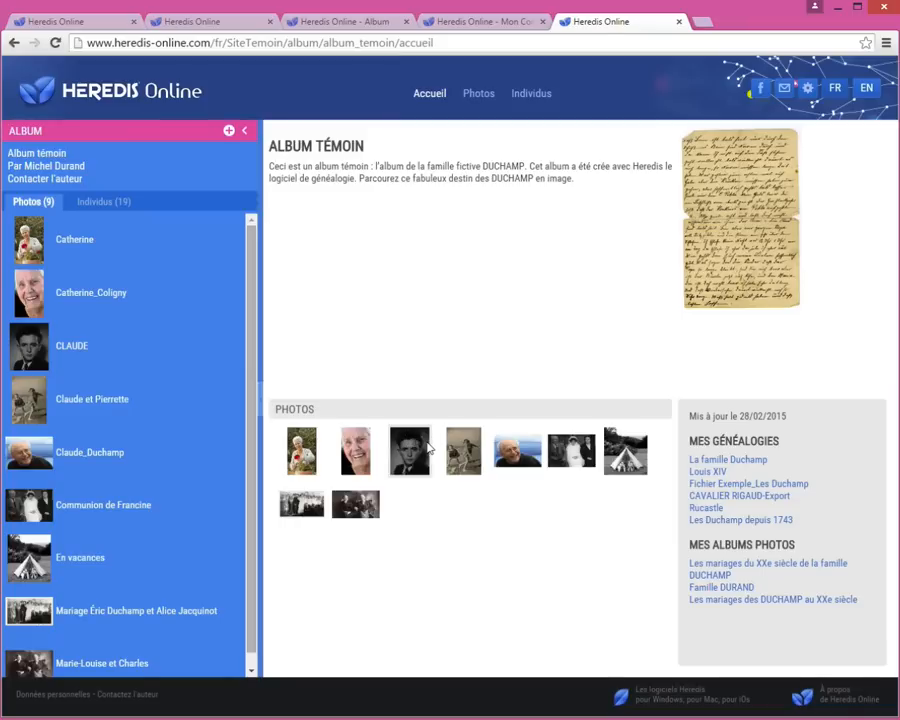
Open the Contacter l'auteur form, close it, then reopen it from the footer Contactez l'auteur link.
click(62, 182)
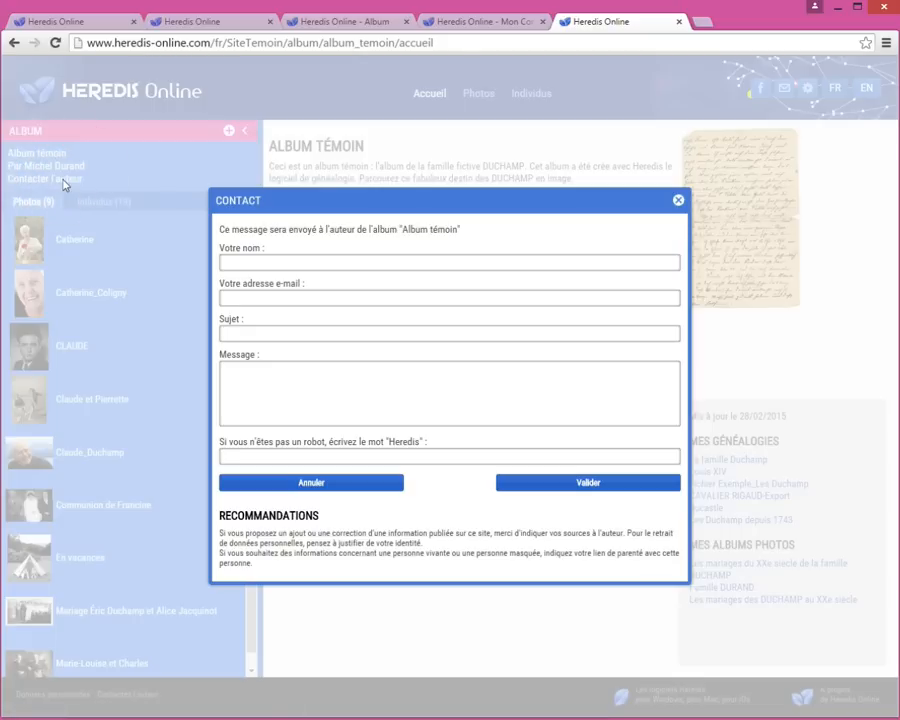
click(679, 201)
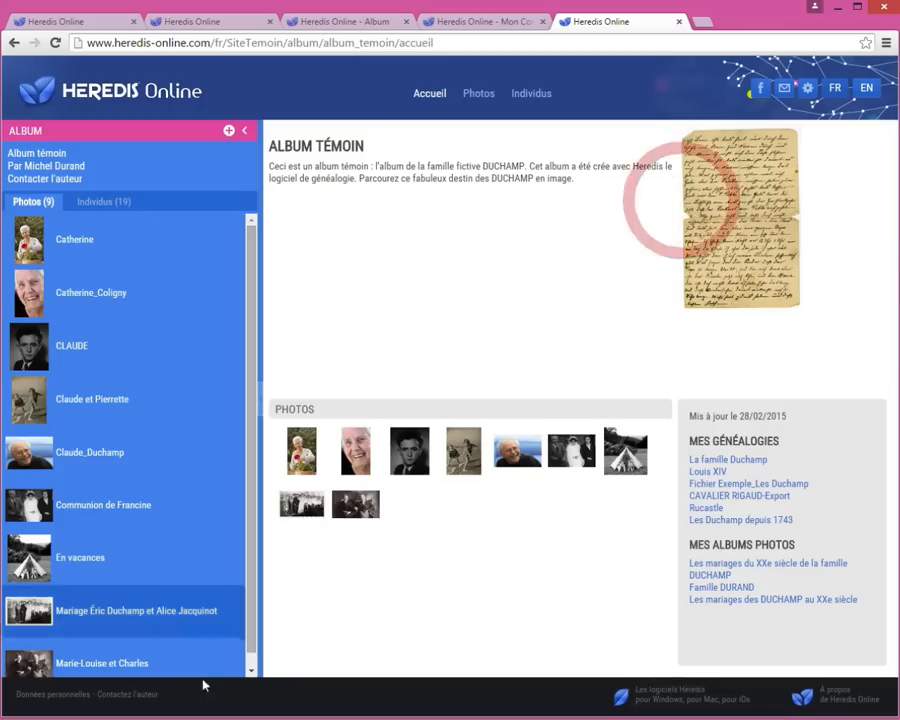
click(151, 700)
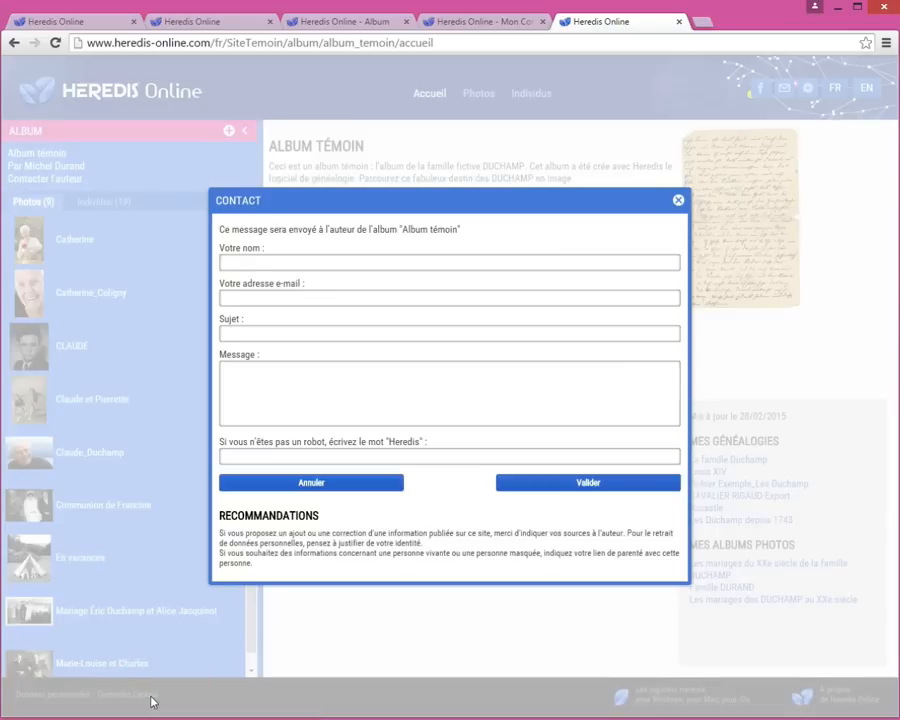